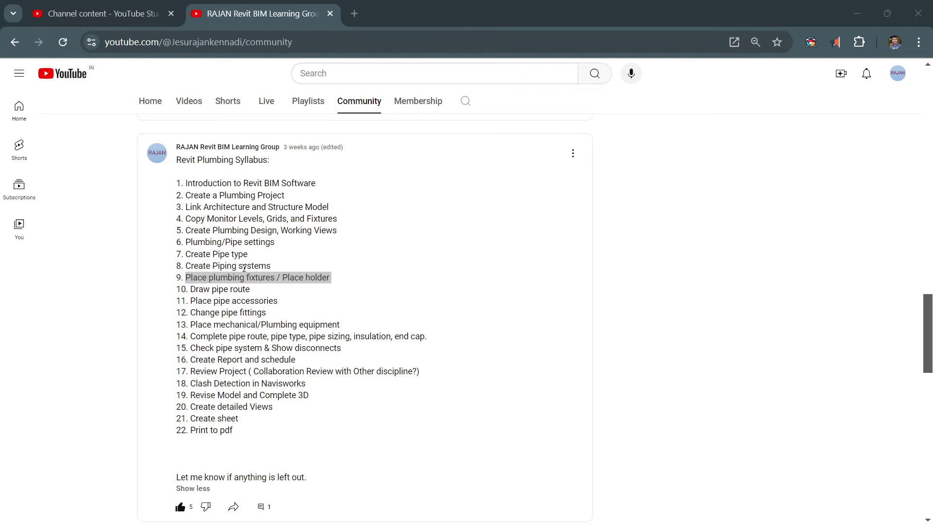
# Review syllabus item 9, "Place plumbing fixtures / Place holder", and switch to Revit
pyautogui.click(195, 279)
pyautogui.moveTo(188, 277); pyautogui.dragTo(335, 281)
pyautogui.click(337, 289)
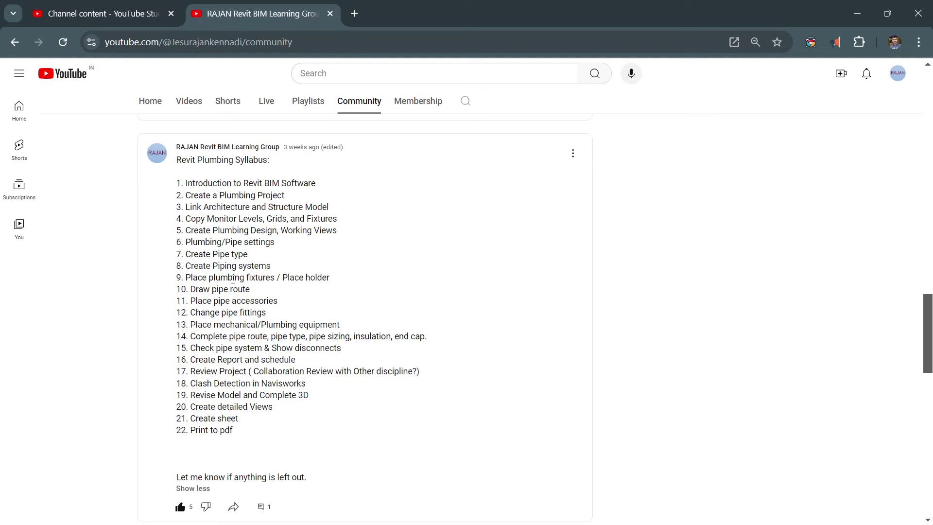
pyautogui.moveTo(211, 280); pyautogui.dragTo(328, 277)
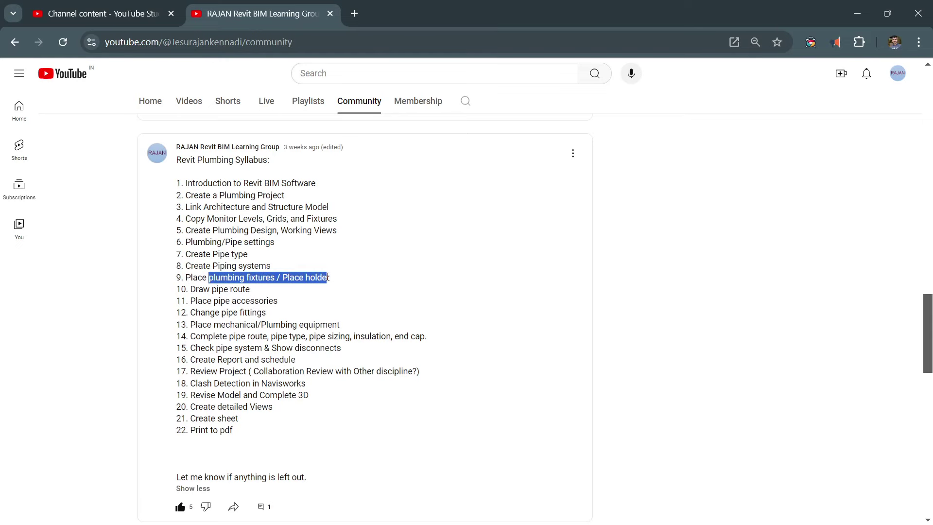
pyautogui.click(855, 13)
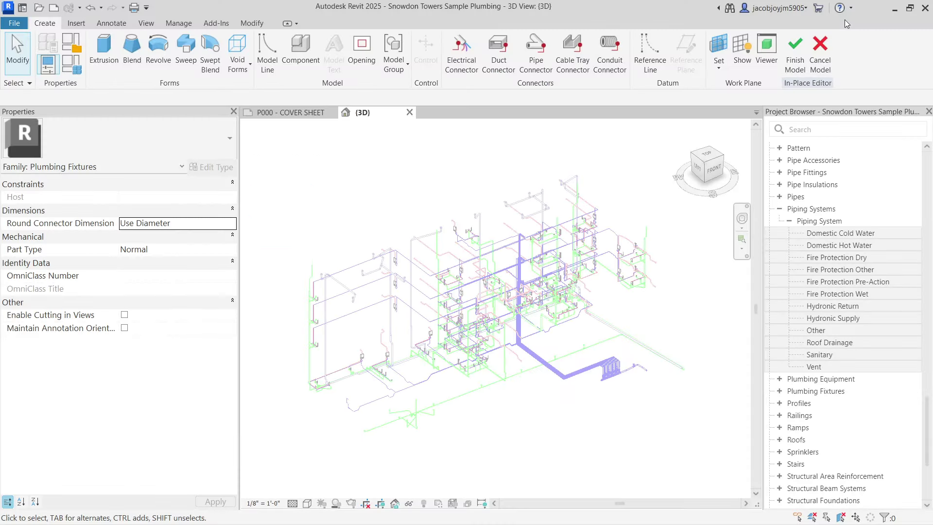
# Cancel the in-place plumbing fixture model and examine a tankless water heater and its pipe connections in the 3D view
pyautogui.click(815, 51)
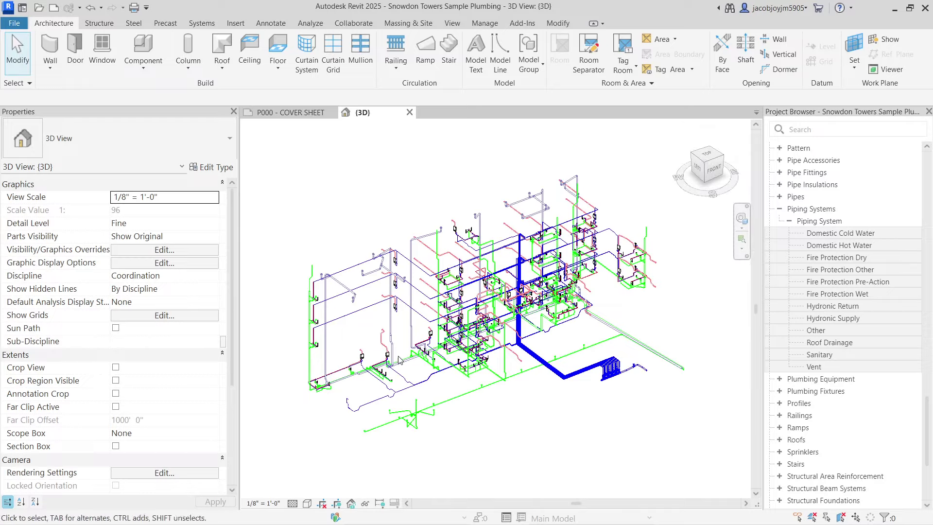
pyautogui.keyDown('shift'); pyautogui.moveTo(453, 214); pyautogui.dragTo(462, 244, button='middle'); pyautogui.keyUp('shift')
pyautogui.scroll(6, 442, 259)
pyautogui.scroll(4, 443, 259)
pyautogui.click(471, 178)
pyautogui.moveTo(471, 178); pyautogui.dragTo(488, 302, button='middle')
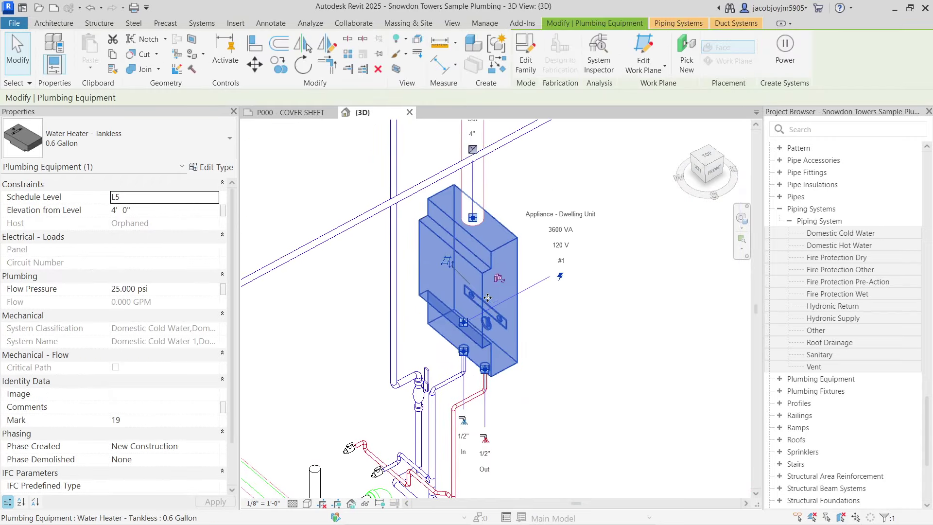
pyautogui.scroll(-5, 487, 298)
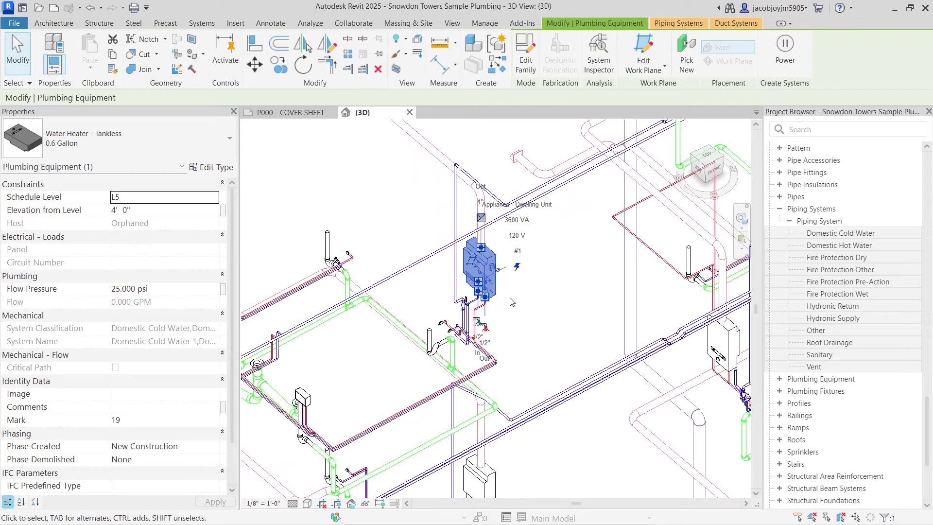
pyautogui.scroll(4, 467, 283)
pyautogui.scroll(-5, 465, 281)
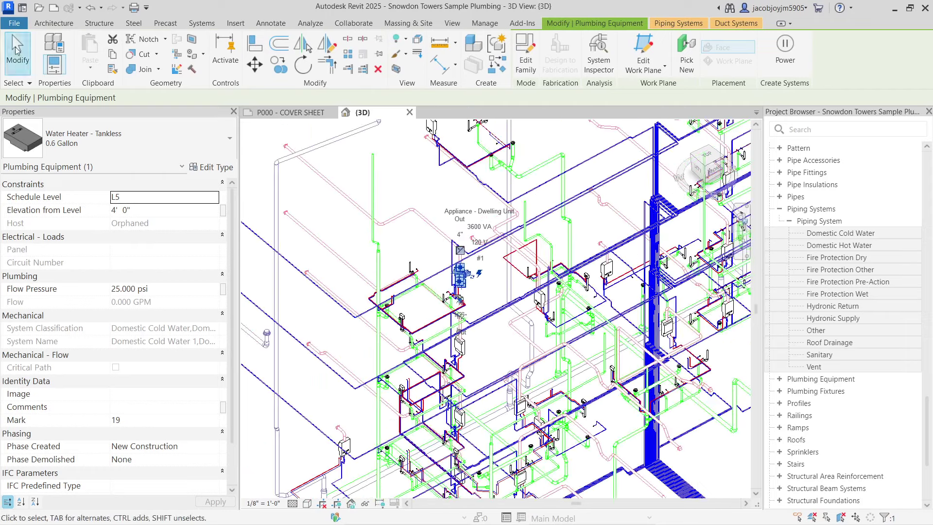
# Close the Snowdon Towers Sample Plumbing project
pyautogui.click(17, 23)
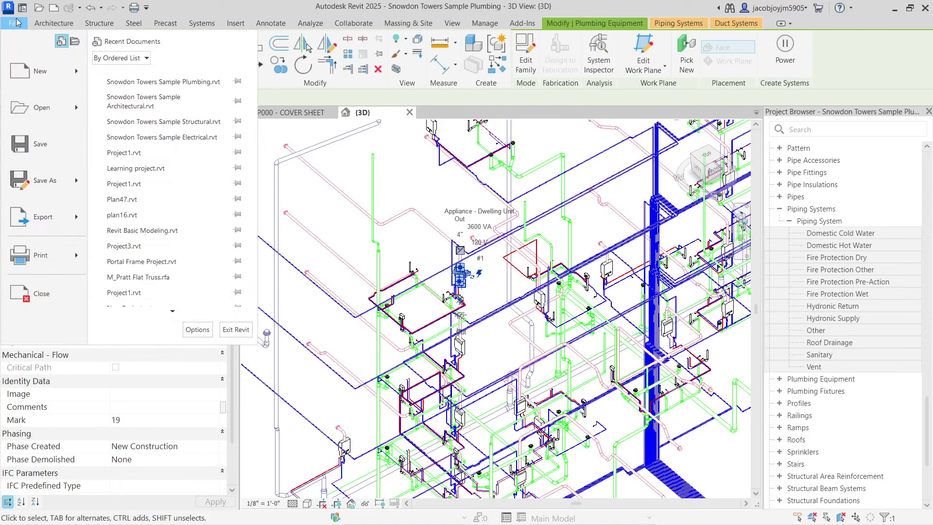
pyautogui.click(34, 294)
pyautogui.click(495, 277)
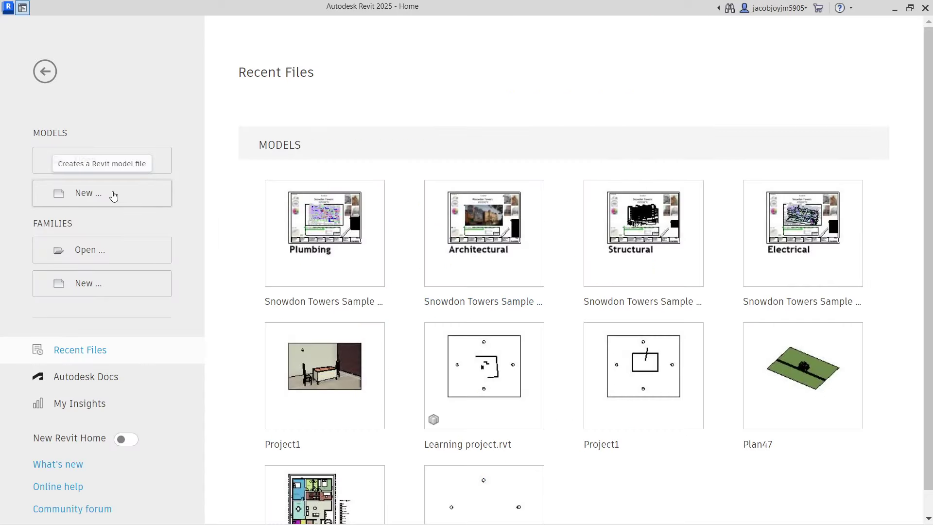
# Create a new project from the Plumbing Template
pyautogui.click(113, 195)
pyautogui.click(500, 200)
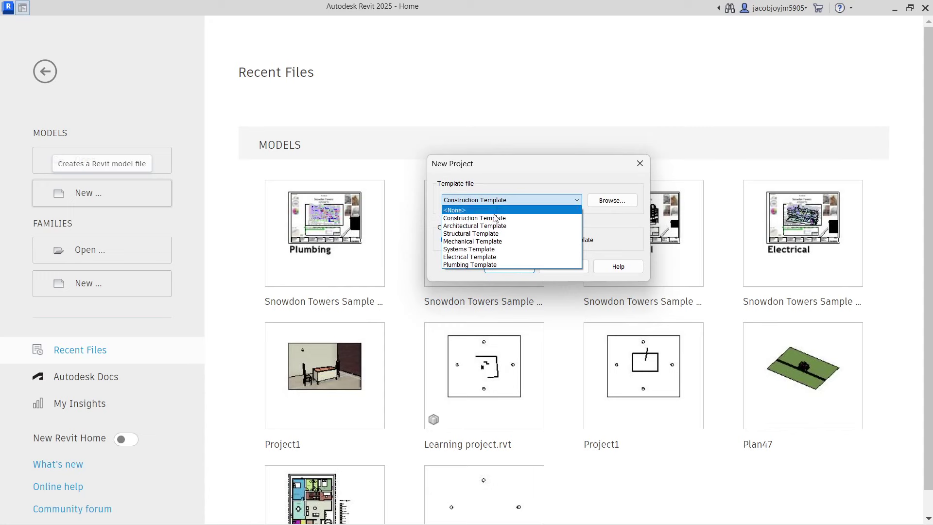
pyautogui.click(486, 226)
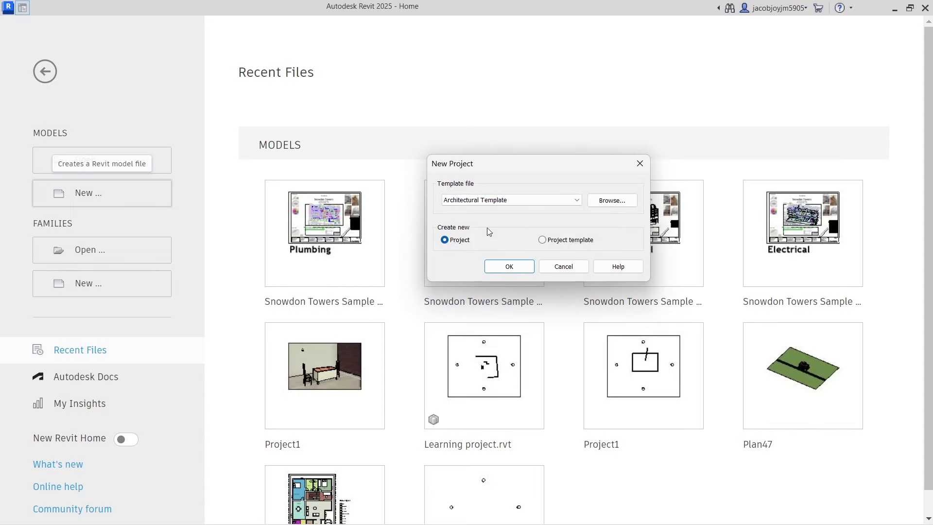
pyautogui.click(492, 200)
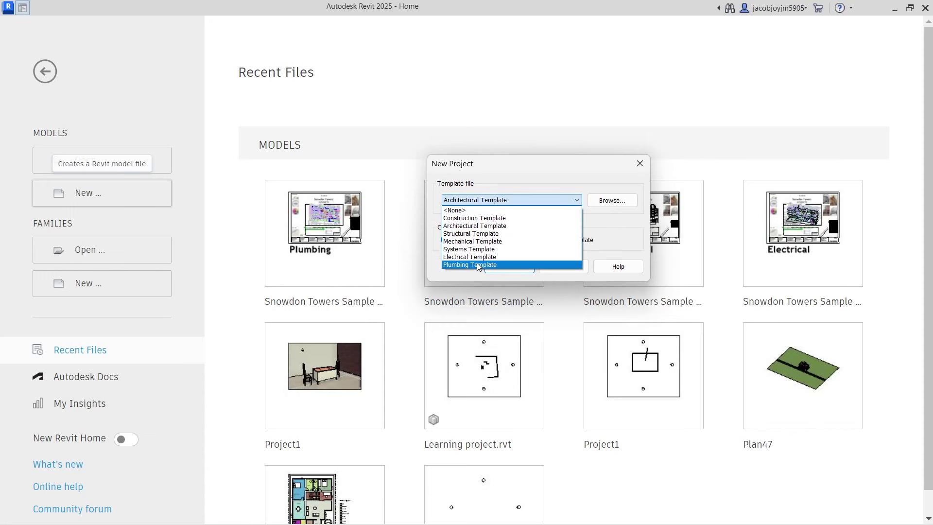
pyautogui.click(480, 264)
pyautogui.click(504, 266)
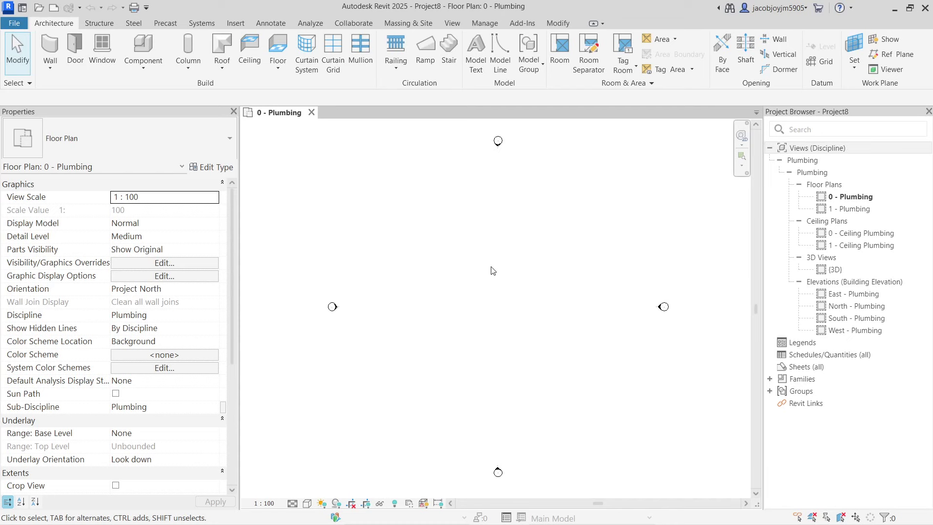
# Draw a rectangular room of Generic - 200mm walls, about 2600 by 3100 mm between centerlines, in the 0 - Plumbing floor plan
pyautogui.click(50, 48)
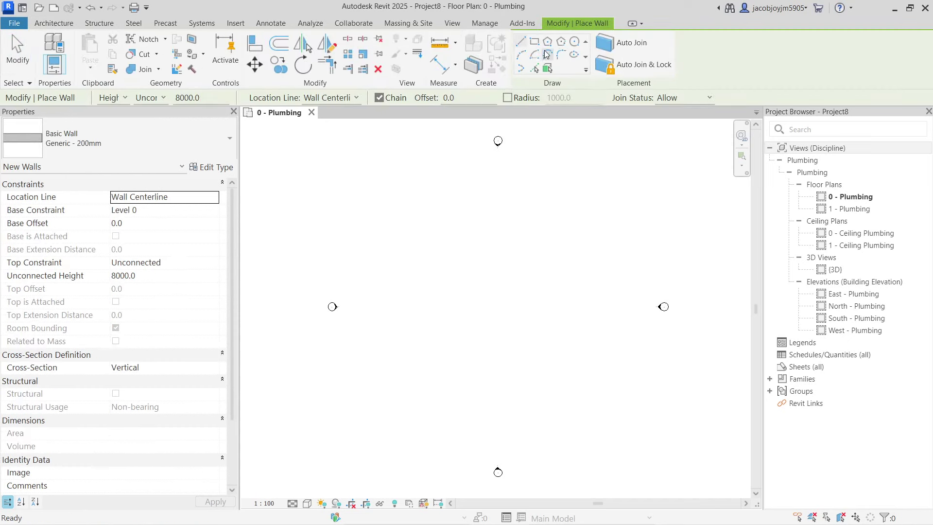
pyautogui.click(534, 42)
pyautogui.click(461, 216)
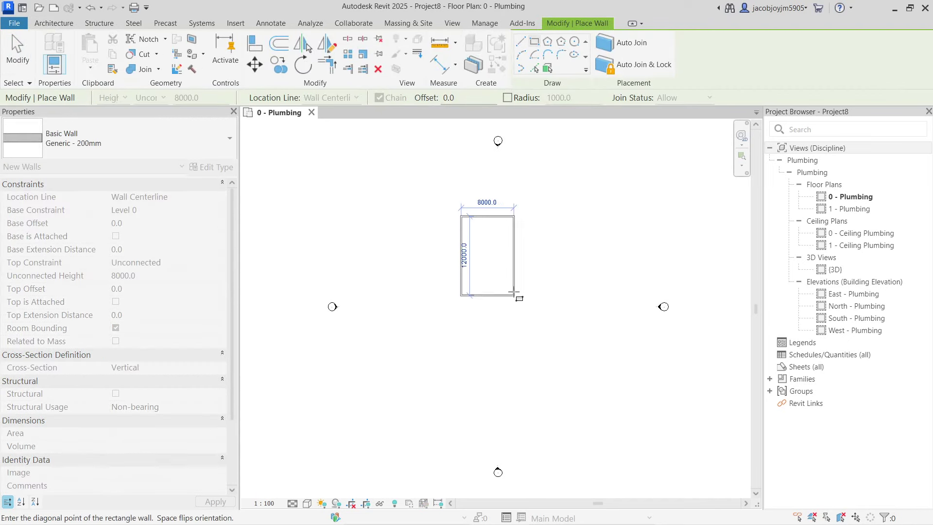
pyautogui.scroll(5, 488, 254)
pyautogui.moveTo(488, 254); pyautogui.dragTo(546, 417, button='middle')
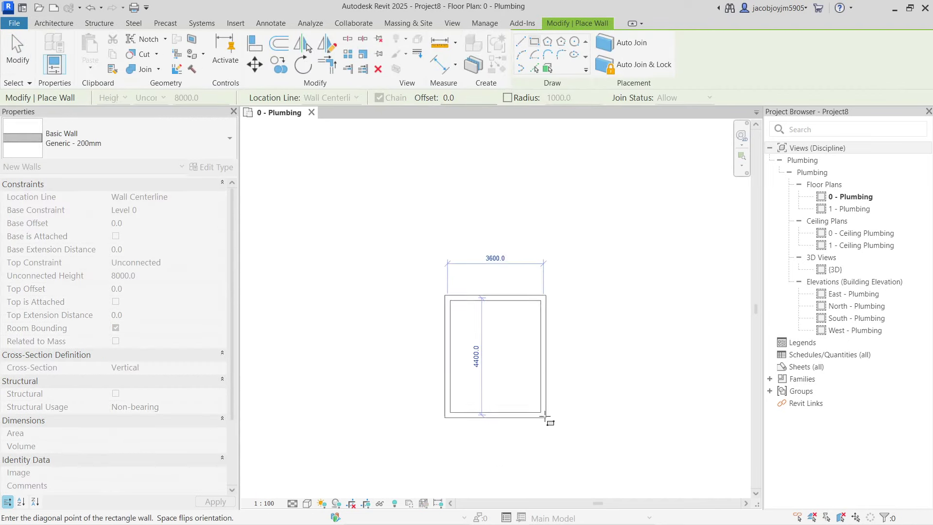
pyautogui.scroll(2, 530, 401)
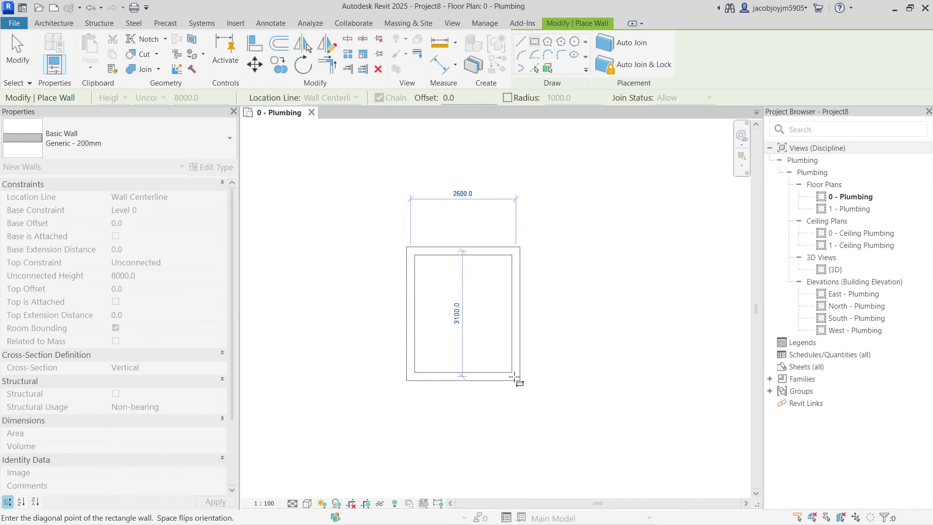
pyautogui.click(516, 378)
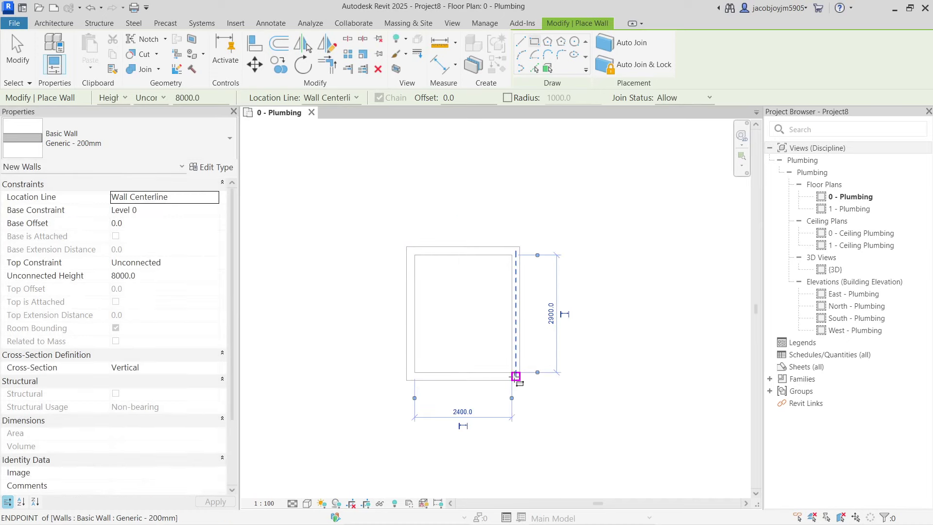
pyautogui.press('Escape')
pyautogui.press('Escape')
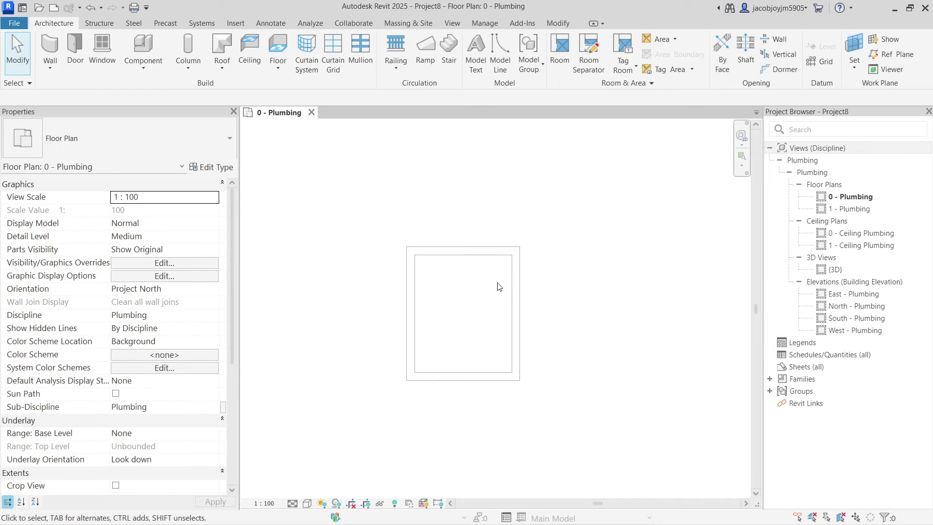
# Start loading a family and browse the US library to Plumbing, Architectural, Fixtures, Water Closets
pyautogui.click(236, 23)
pyautogui.click(486, 58)
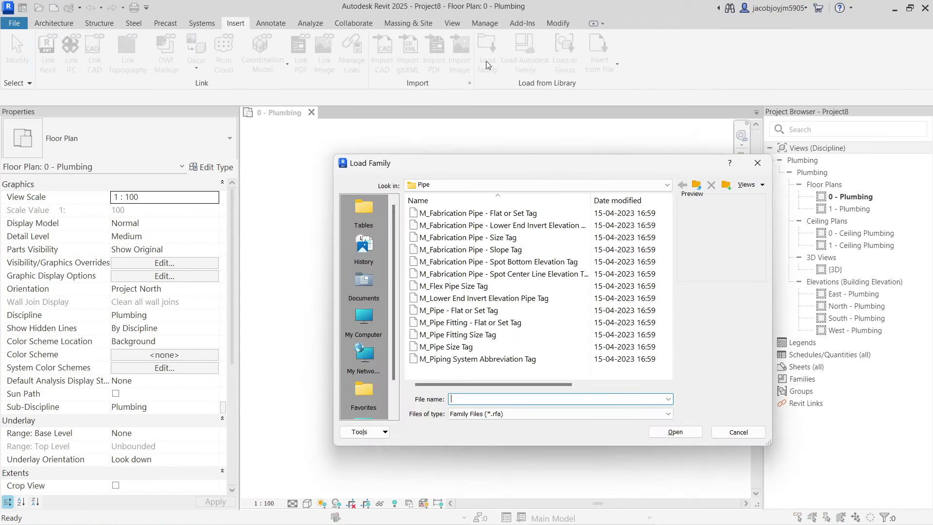
pyautogui.click(654, 187)
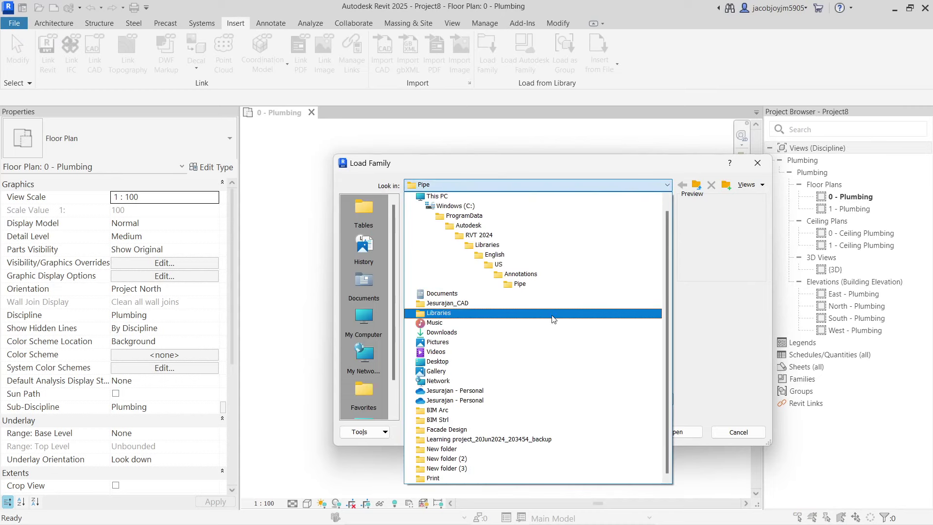
pyautogui.click(487, 264)
pyautogui.click(456, 324)
pyautogui.press('p')
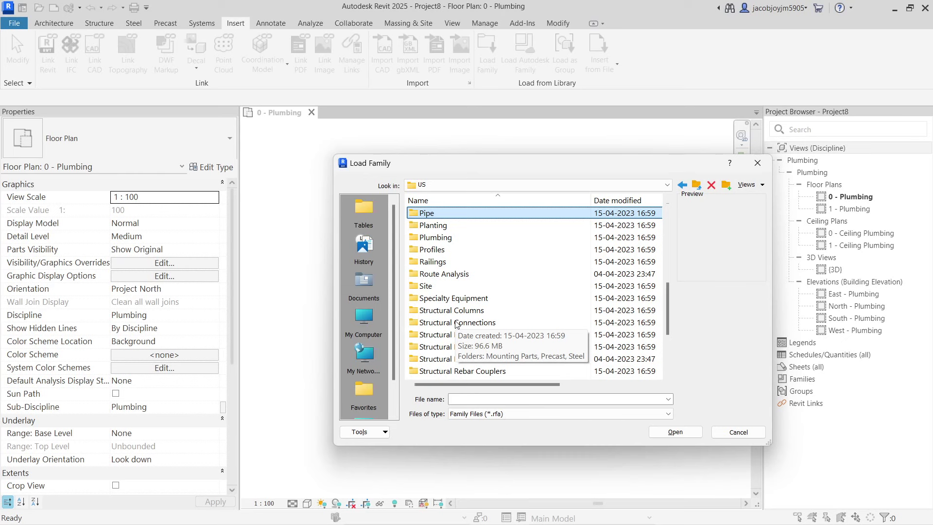
pyautogui.doubleClick(439, 238)
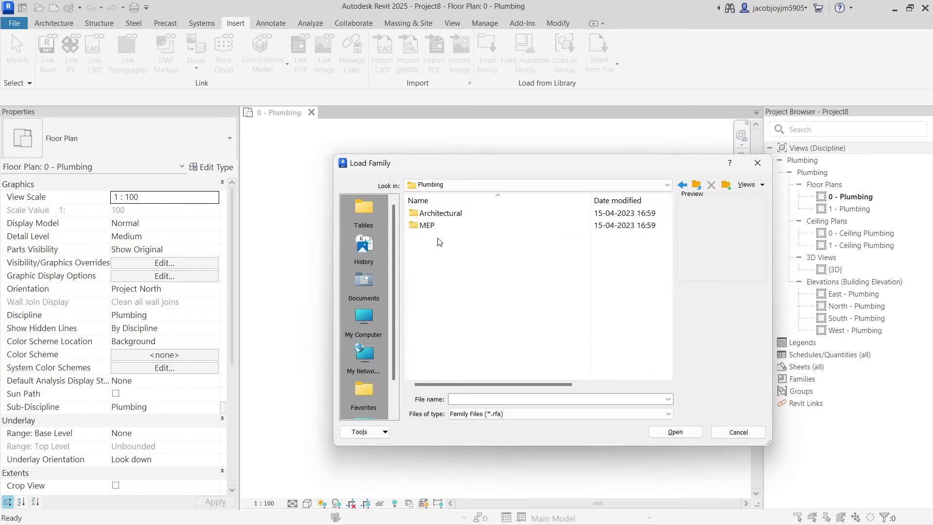
pyautogui.doubleClick(458, 214)
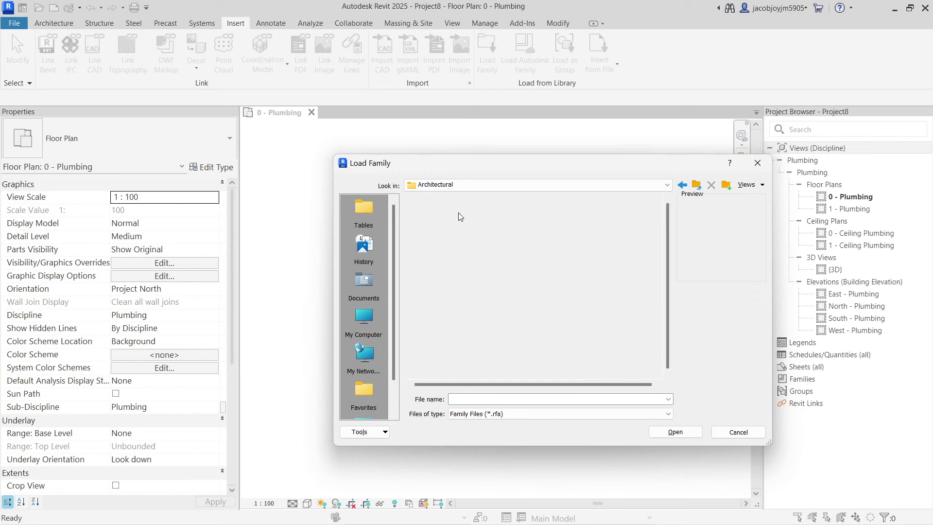
pyautogui.doubleClick(447, 226)
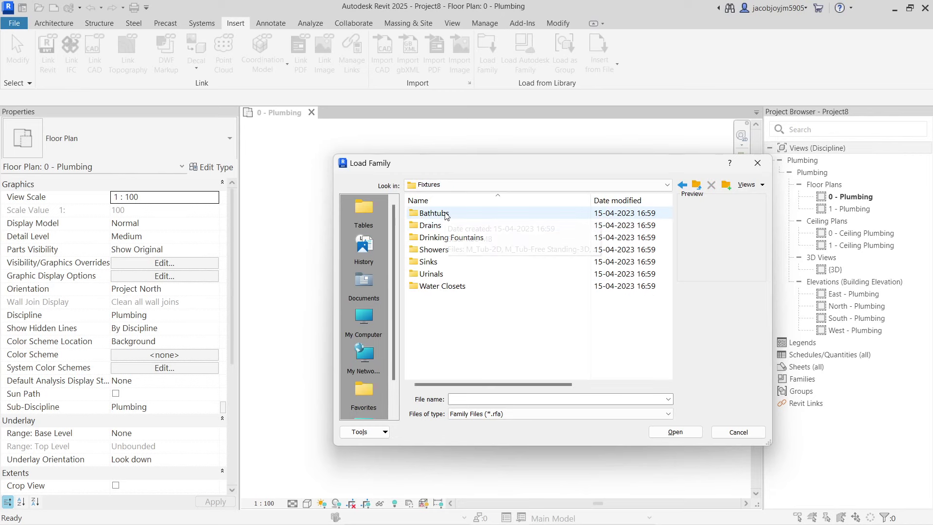
pyautogui.doubleClick(440, 287)
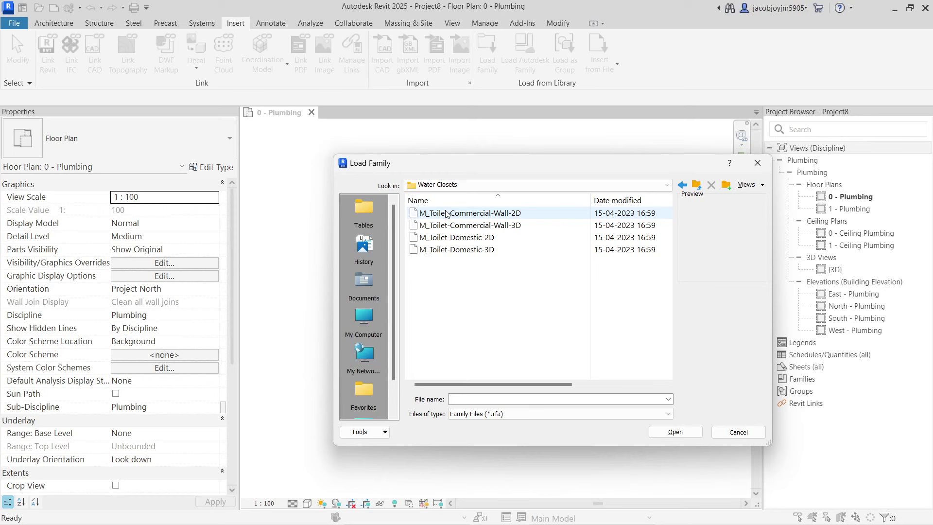
# Load the M_Toilet-Domestic-3D family into the project
pyautogui.click(464, 241)
pyautogui.click(464, 249)
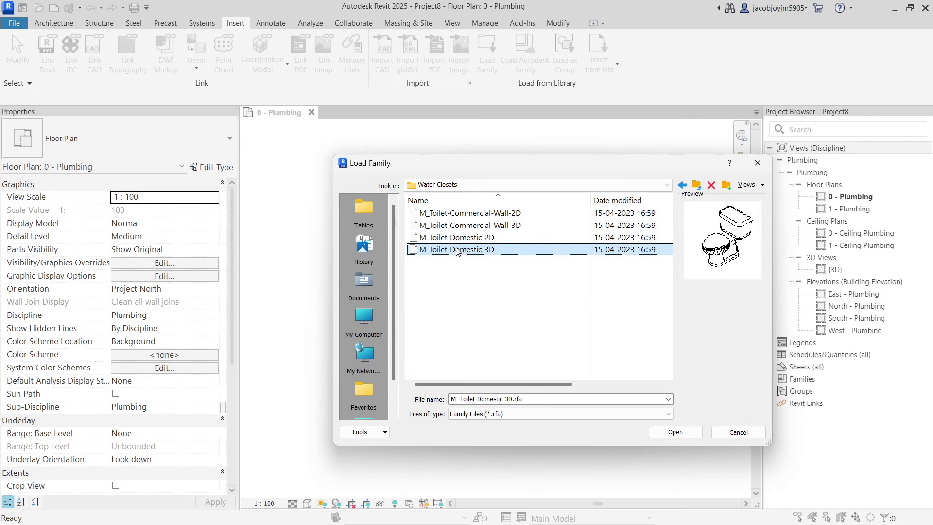
pyautogui.click(676, 432)
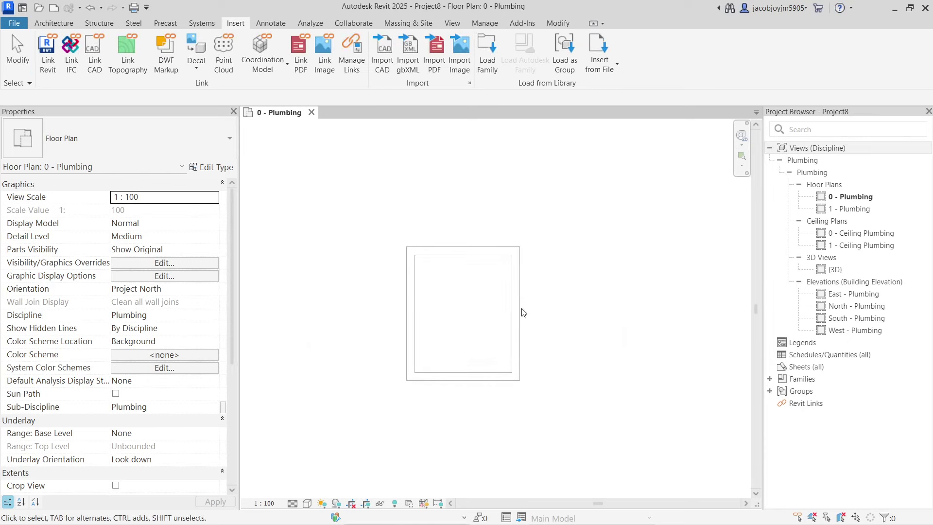
# Place the M_Toilet-Domestic-3D fixture against the inner face of the upper wall, about 1100 mm from the right wall's inner face
pyautogui.click(53, 23)
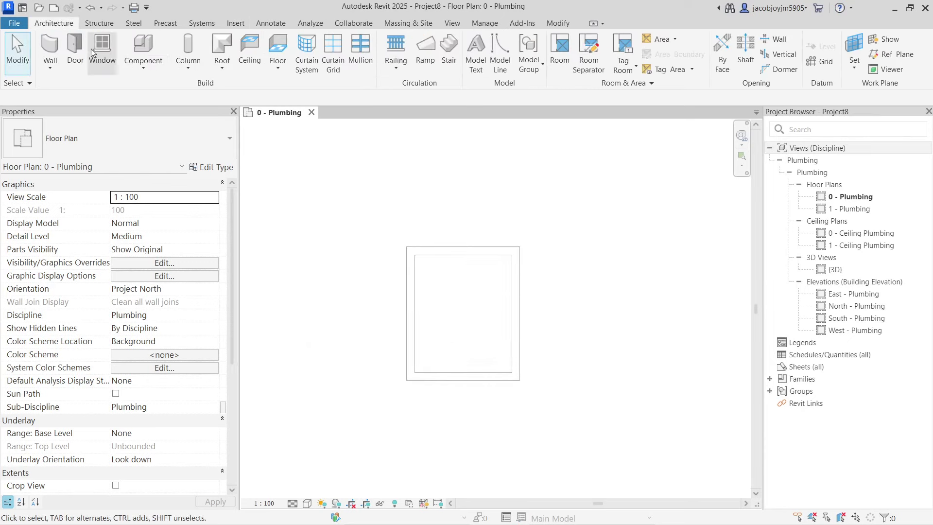
pyautogui.click(138, 49)
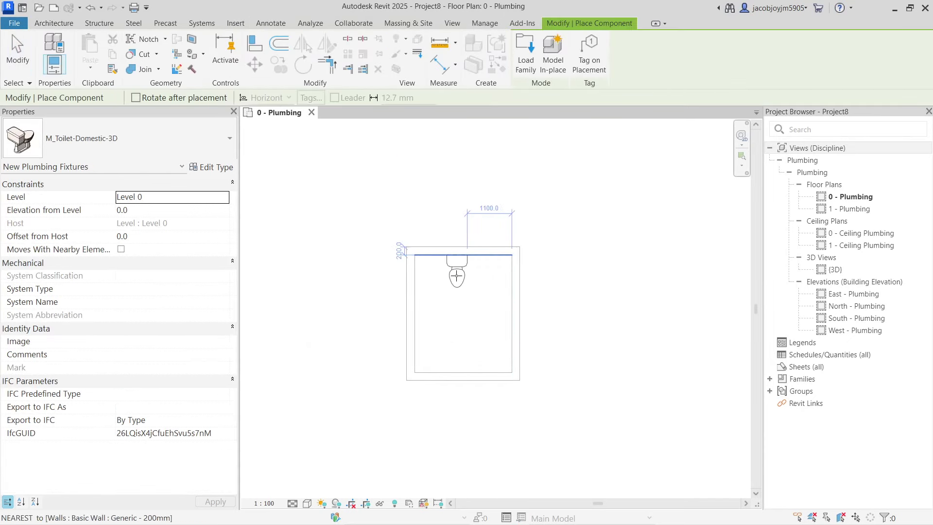
pyautogui.click(456, 284)
pyautogui.press('Escape')
pyautogui.press('Escape')
# Select the placed toilet and examine its plan geometry and controls for pipe connectors
pyautogui.click(454, 275)
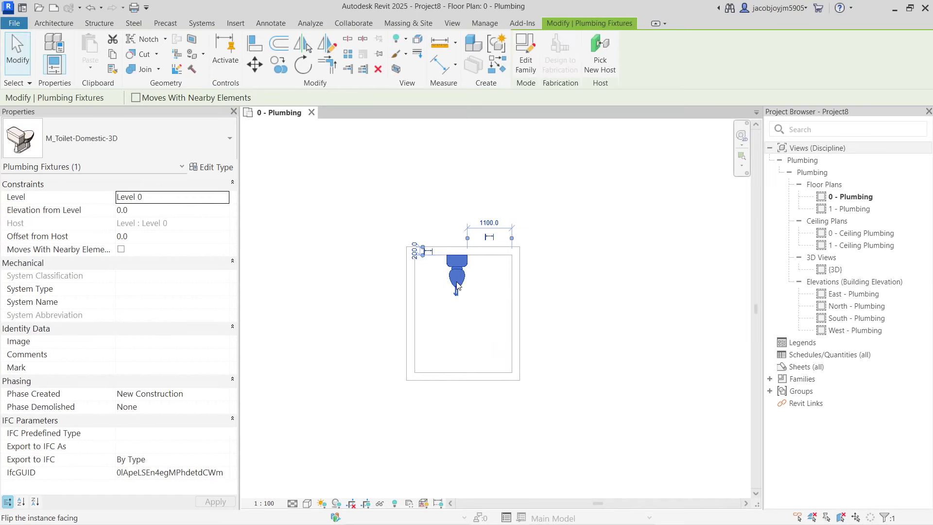
pyautogui.scroll(3, 454, 273)
pyautogui.scroll(3, 448, 253)
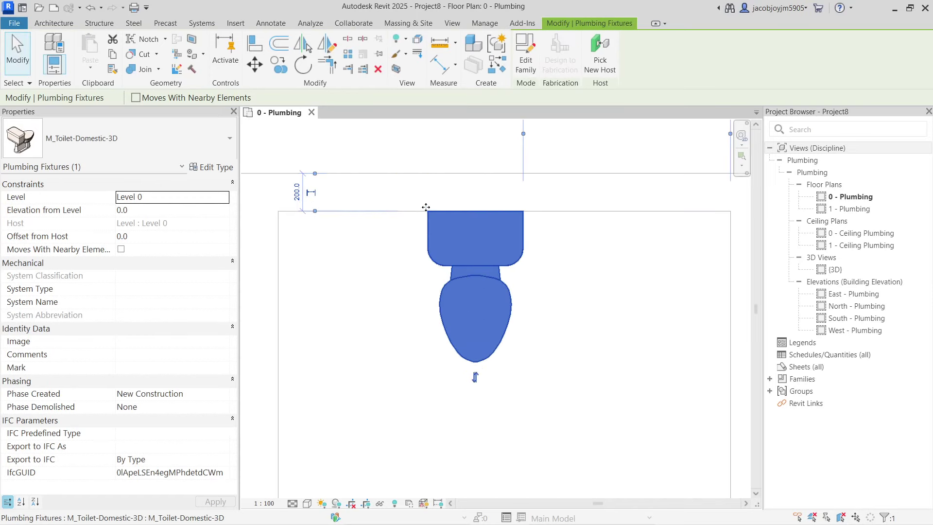
pyautogui.scroll(-2, 426, 208)
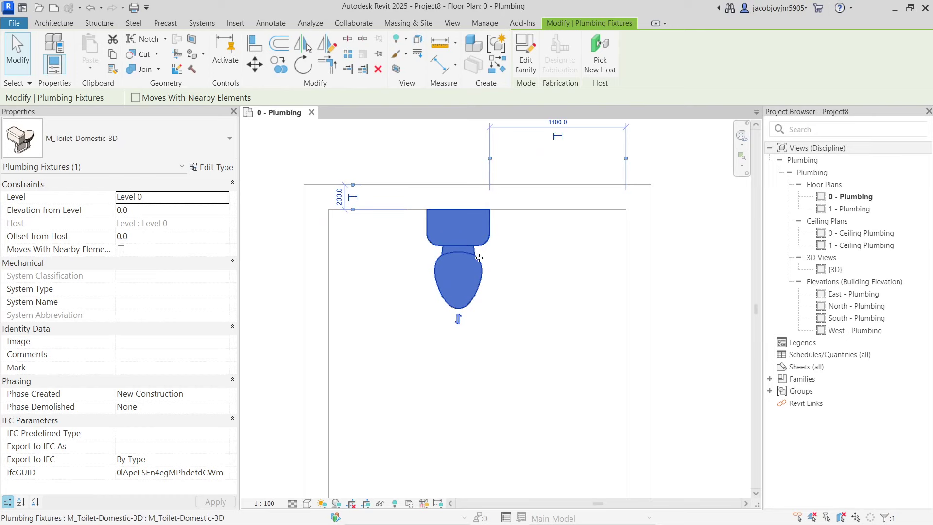
pyautogui.click(515, 261)
pyautogui.click(492, 243)
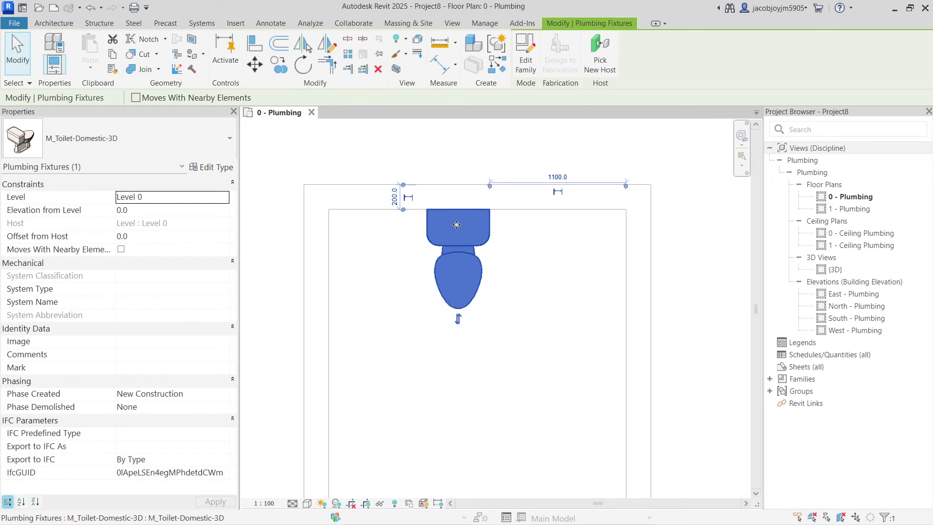
pyautogui.scroll(-2, 467, 231)
pyautogui.click(481, 239)
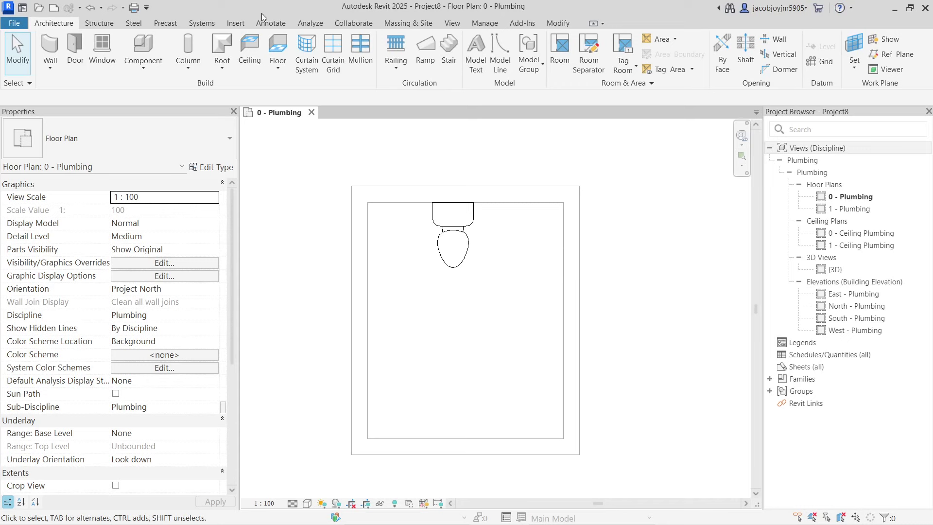
# Start loading another family and browse the US library to Plumbing, MEP, Fixtures, Water Closets
pyautogui.click(236, 23)
pyautogui.click(488, 51)
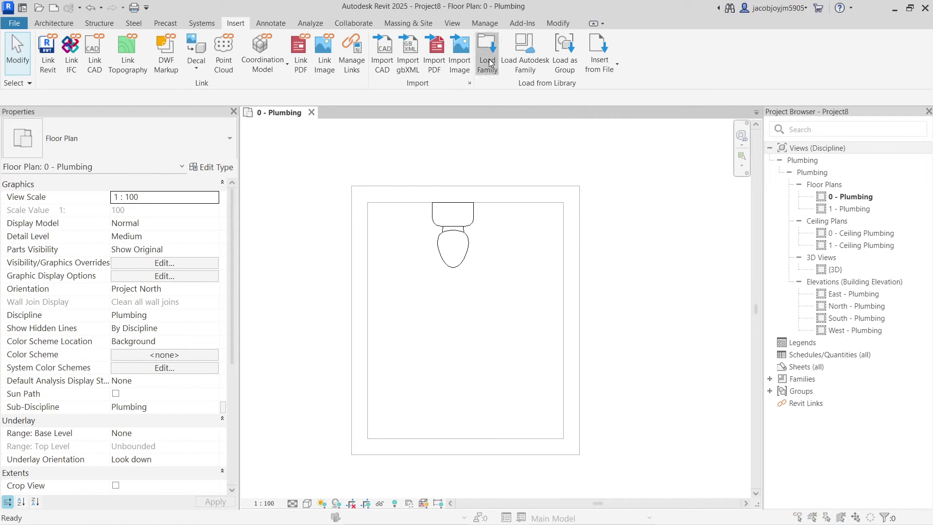
pyautogui.click(641, 185)
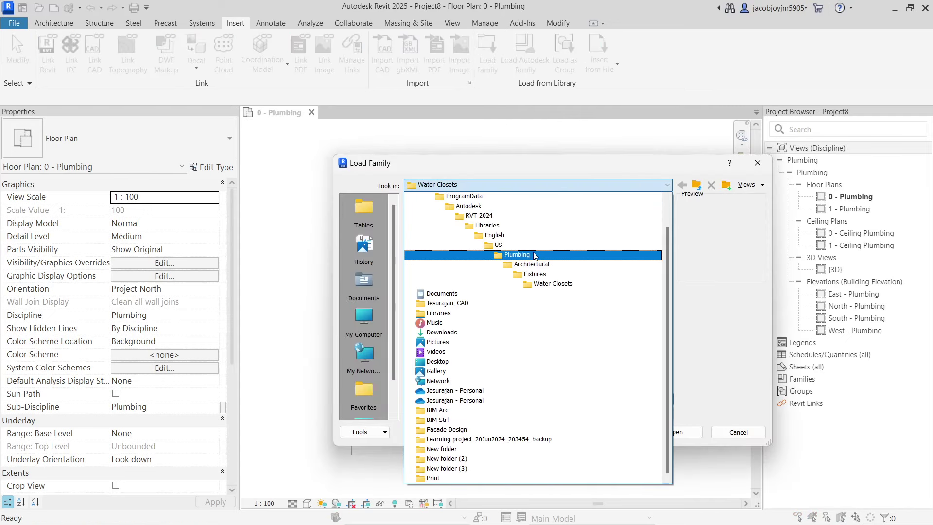
pyautogui.click(533, 254)
pyautogui.doubleClick(428, 226)
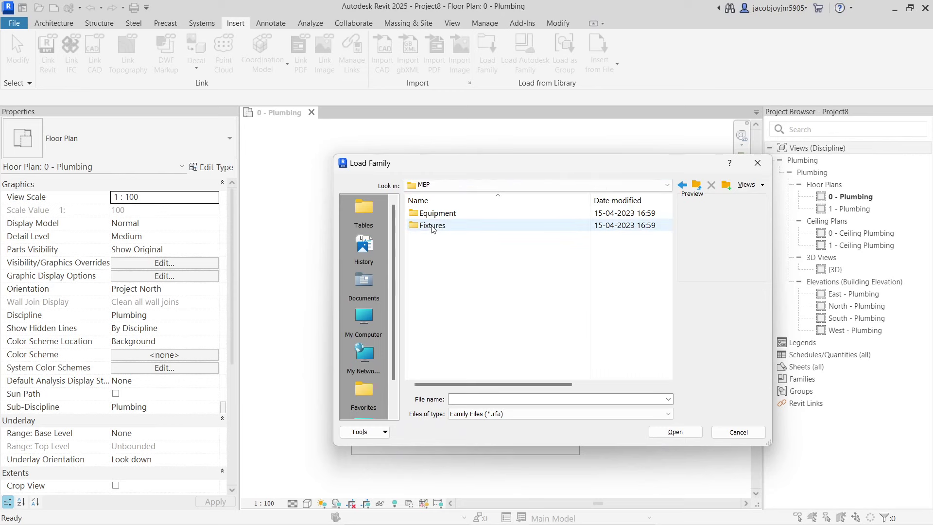
pyautogui.doubleClick(434, 226)
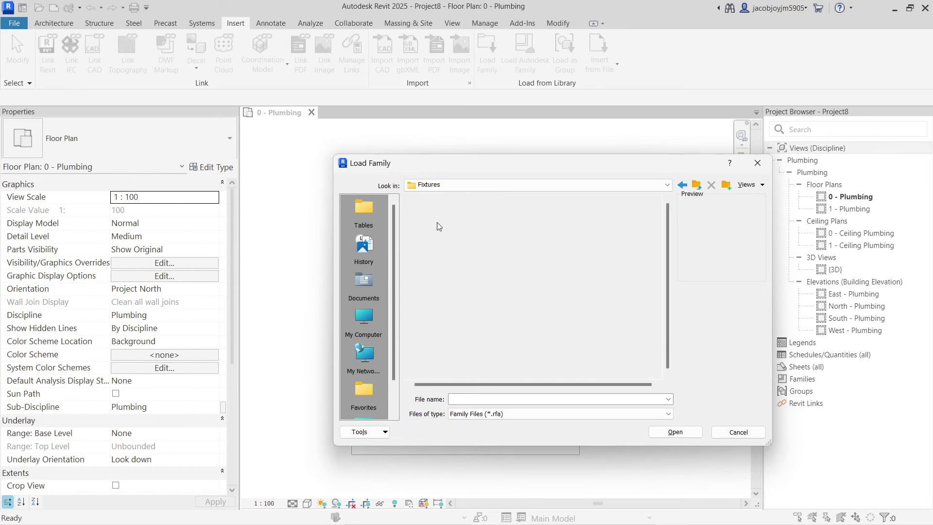
pyautogui.doubleClick(440, 335)
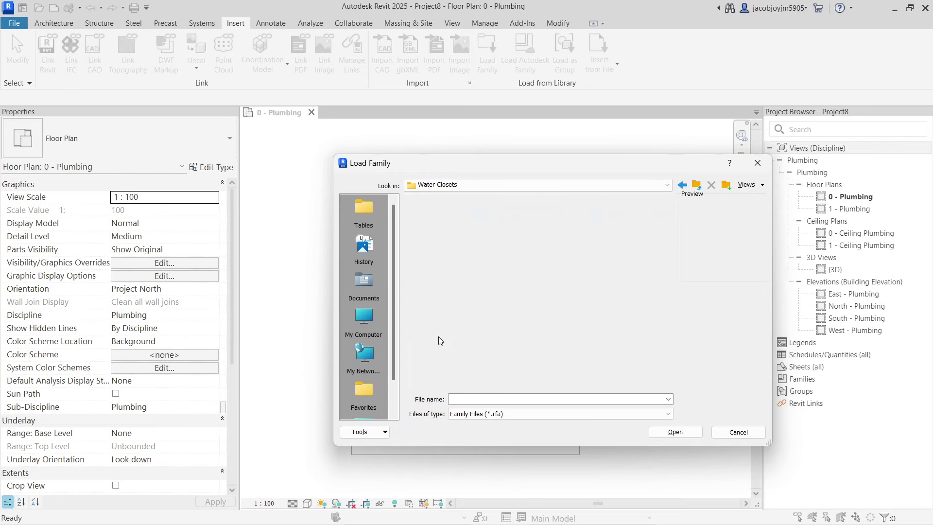
# Preview the available water closet families and load M_Water Closet - Flush Tank into the project
pyautogui.click(442, 262)
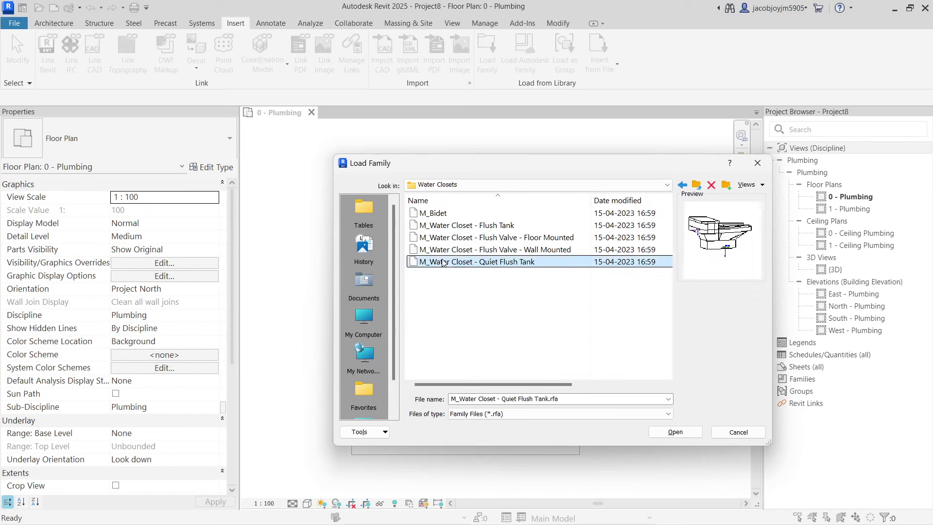
pyautogui.press('Up')
pyautogui.press('Up')
pyautogui.press('Up')
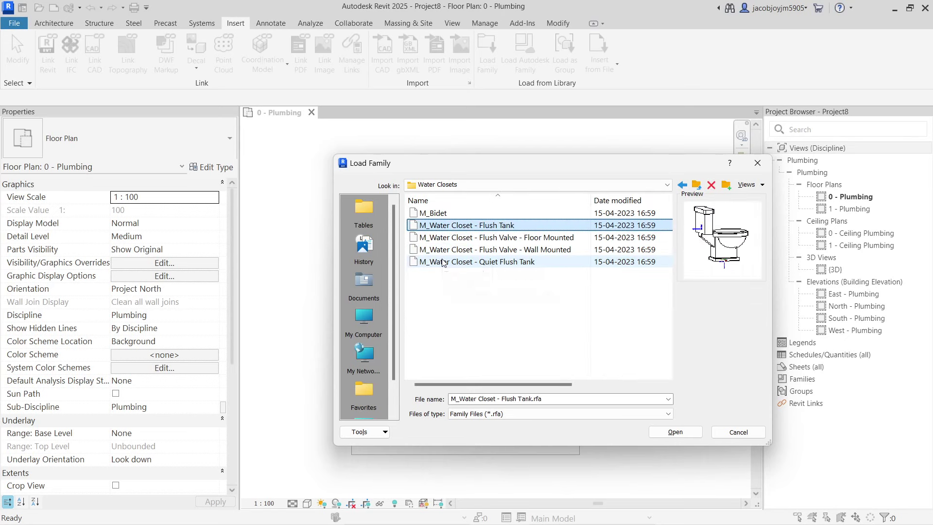
pyautogui.press('Up')
pyautogui.press('Down')
pyautogui.press('Down')
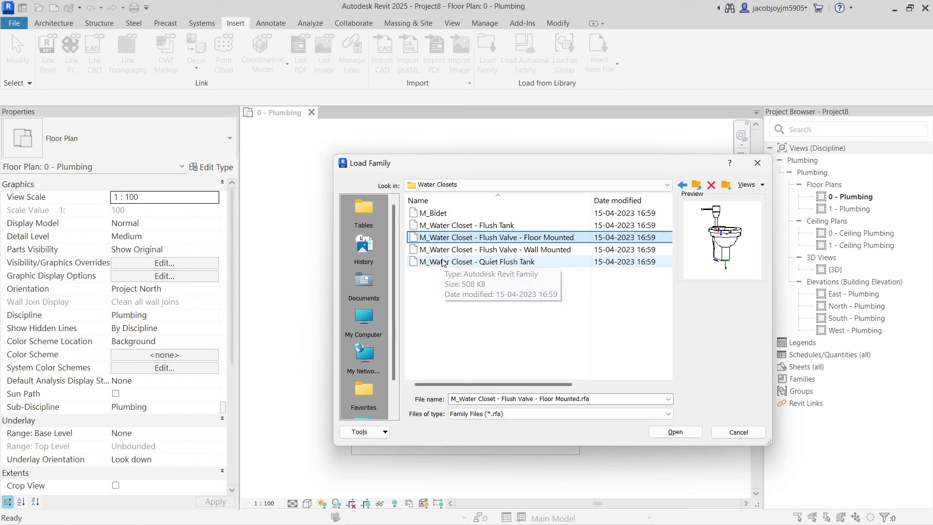
pyautogui.press('Up')
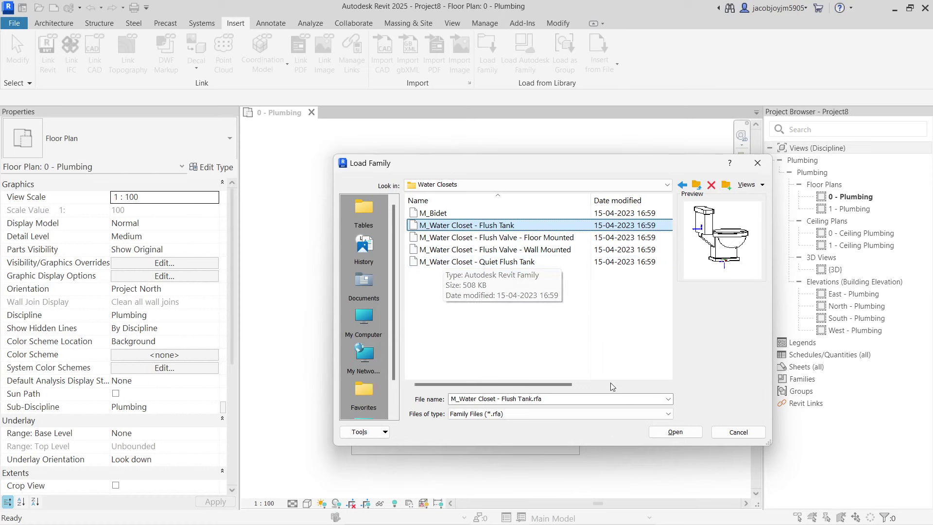
pyautogui.click(675, 432)
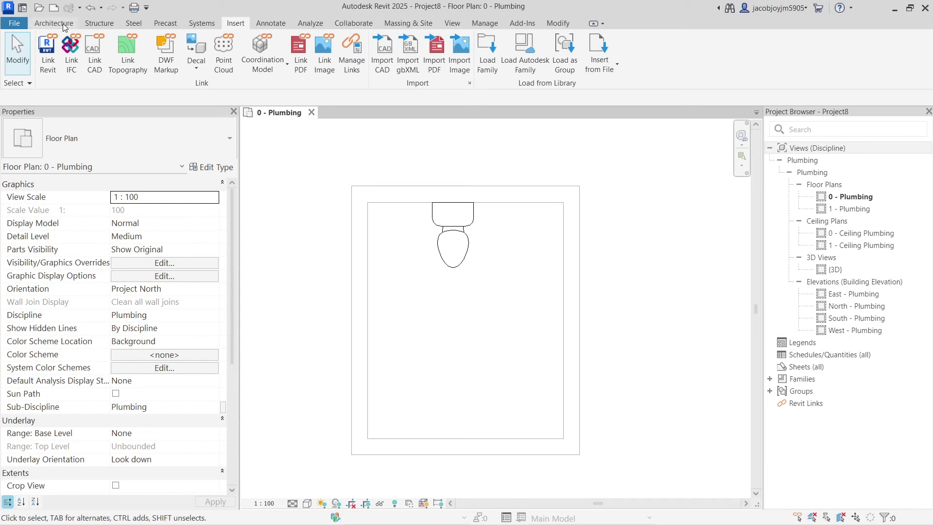
# Place the M_Water Closet - Flush Tank fixture on the left wall's inner face, about 1300 mm below the upper wall's inner face
pyautogui.click(204, 24)
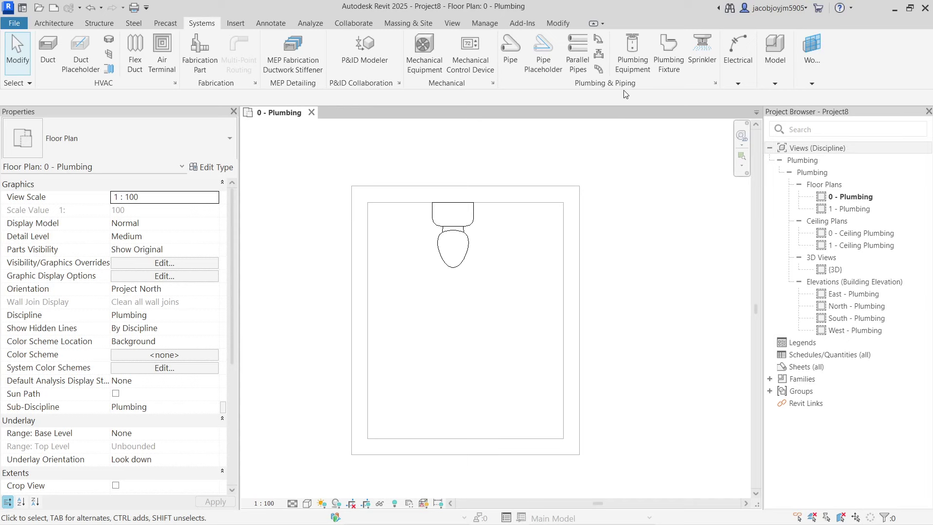
pyautogui.click(673, 59)
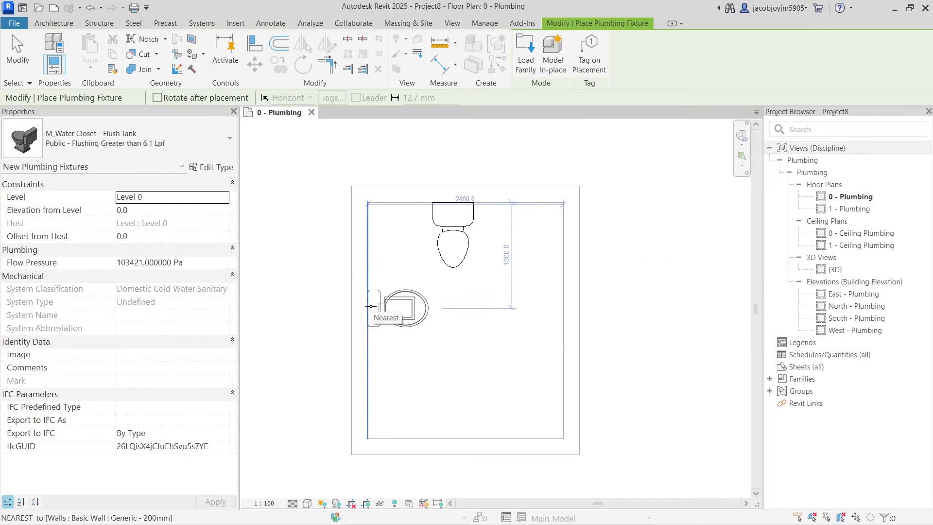
pyautogui.click(371, 306)
pyautogui.press('Escape')
pyautogui.press('Escape')
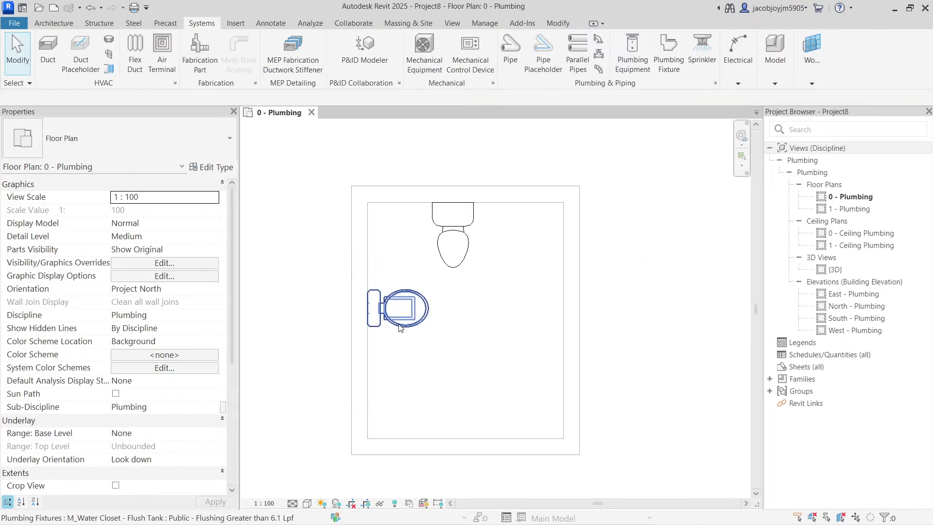
# Select the flush tank water closet and the domestic toilet in turn to compare their pipe connectors
pyautogui.click(398, 324)
pyautogui.scroll(1, 376, 319)
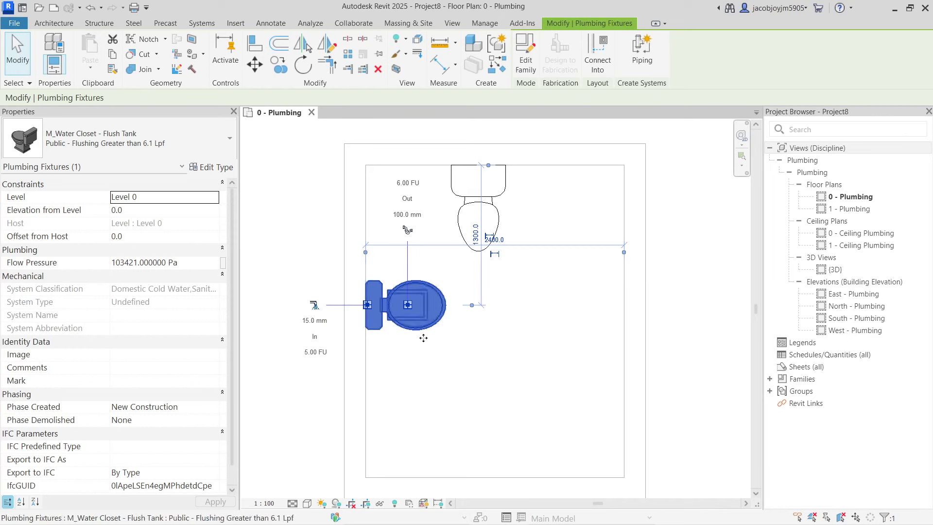
pyautogui.click(519, 262)
pyautogui.scroll(2, 404, 210)
pyautogui.click(479, 225)
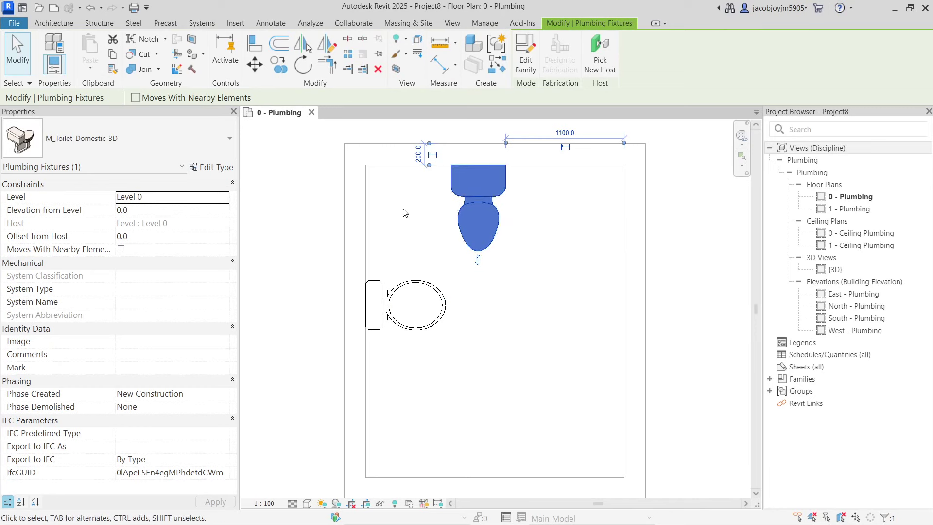
pyautogui.click(421, 332)
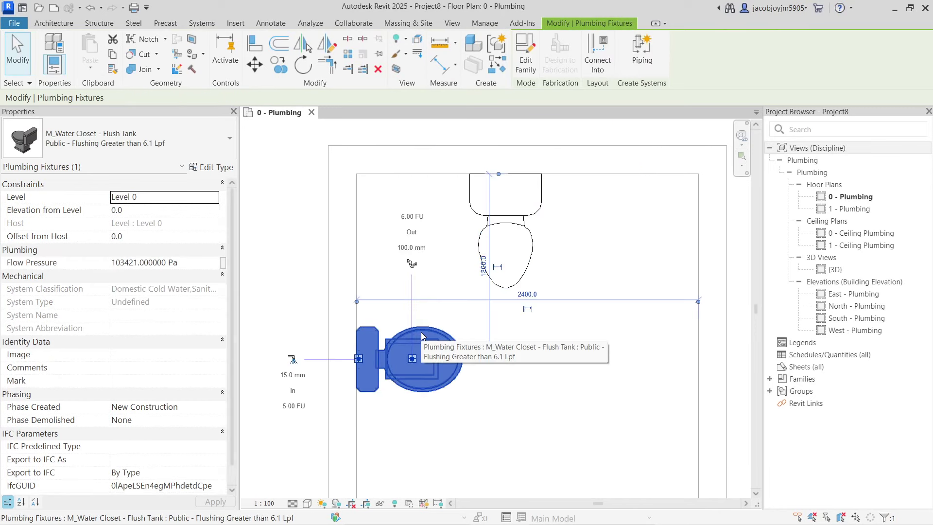
pyautogui.click(575, 209)
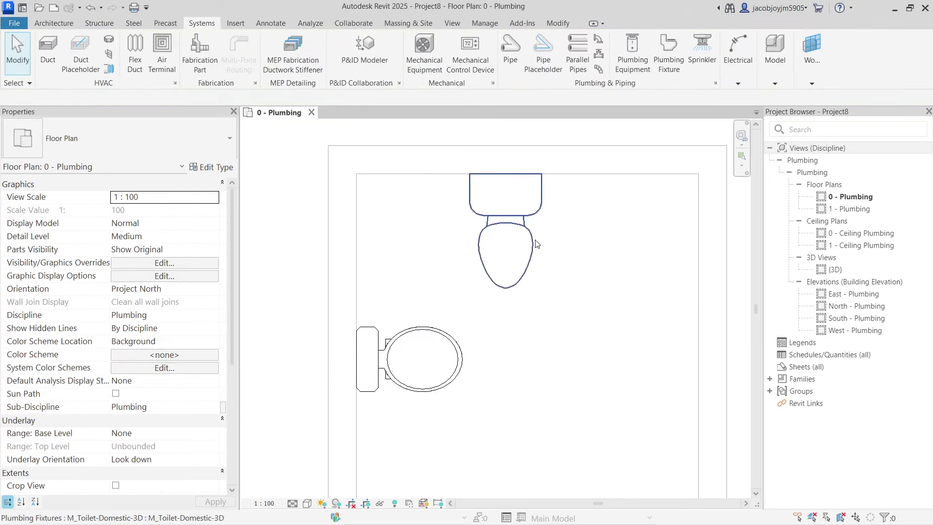
# Draw a 15 mm cold water pipe about 160 mm long from the flush tank's inlet connector into the left wall, and delete its size tag
pyautogui.click(447, 333)
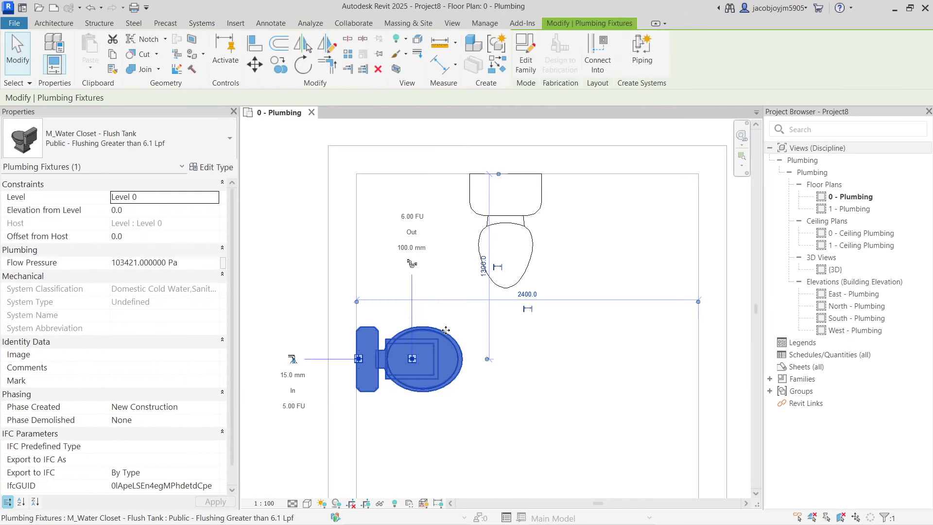
pyautogui.rightClick(360, 360)
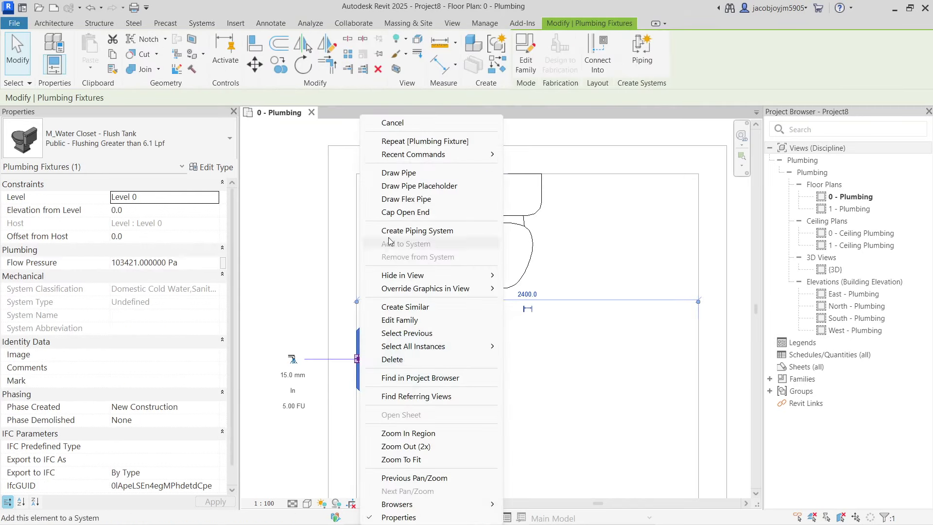
pyautogui.click(398, 172)
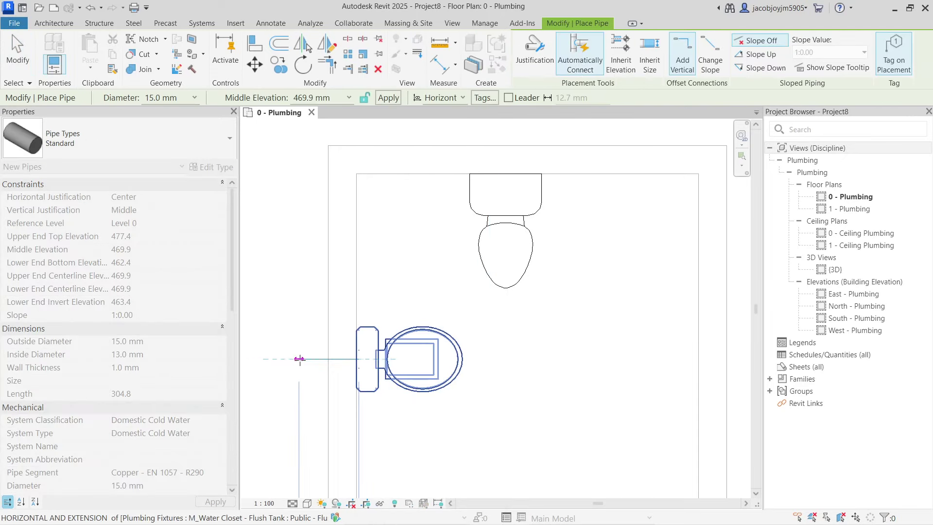
pyautogui.click(337, 359)
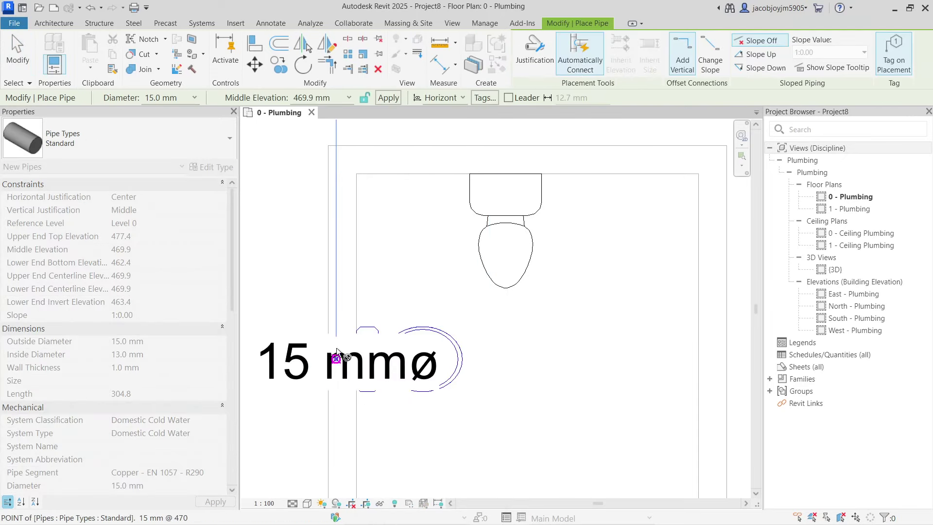
pyautogui.press('Escape')
pyautogui.press('Escape')
pyautogui.click(301, 356)
pyautogui.press('Delete')
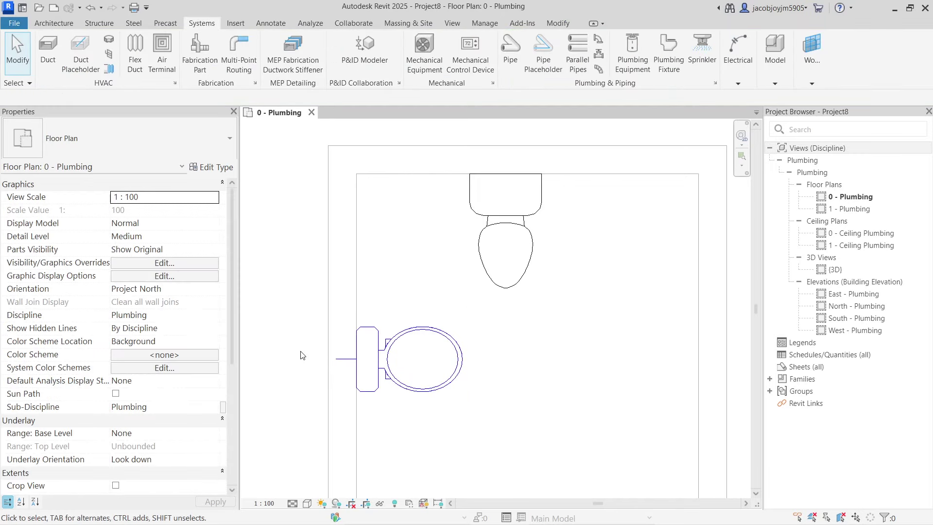
# Continue the 15 mm pipe from its open end upward inside the left wall, level with the domestic toilet's bowl, and delete its size tag
pyautogui.click(346, 359)
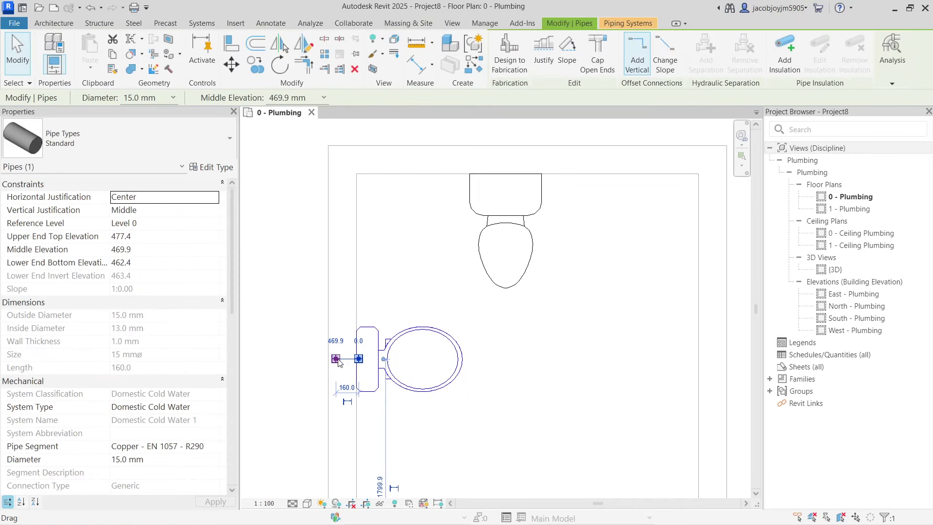
pyautogui.rightClick(339, 360)
pyautogui.click(370, 217)
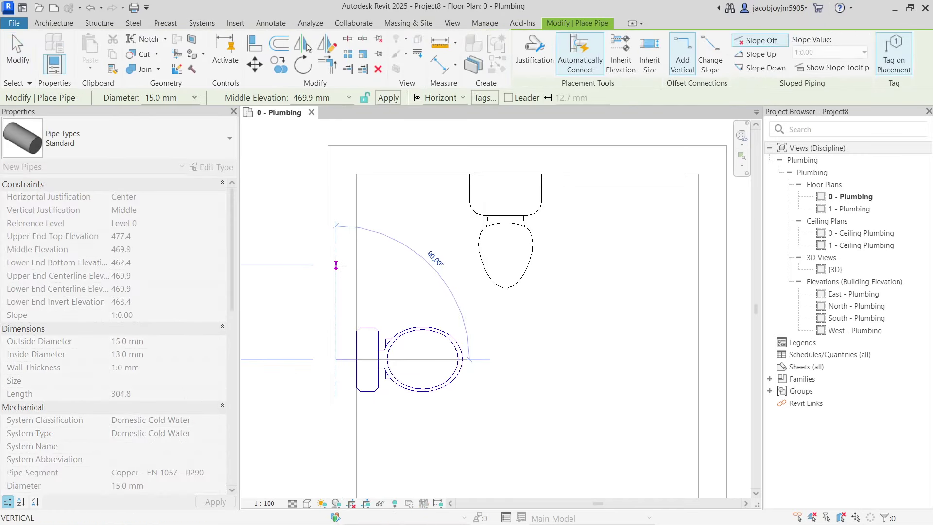
pyautogui.click(341, 267)
pyautogui.press('Escape')
pyautogui.press('Escape')
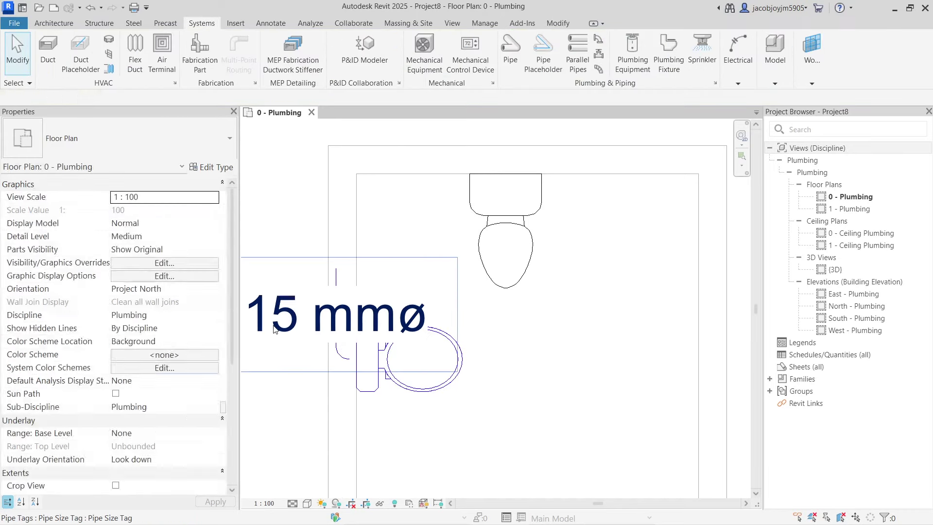
pyautogui.click(274, 325)
pyautogui.press('Delete')
pyautogui.scroll(-3, 386, 325)
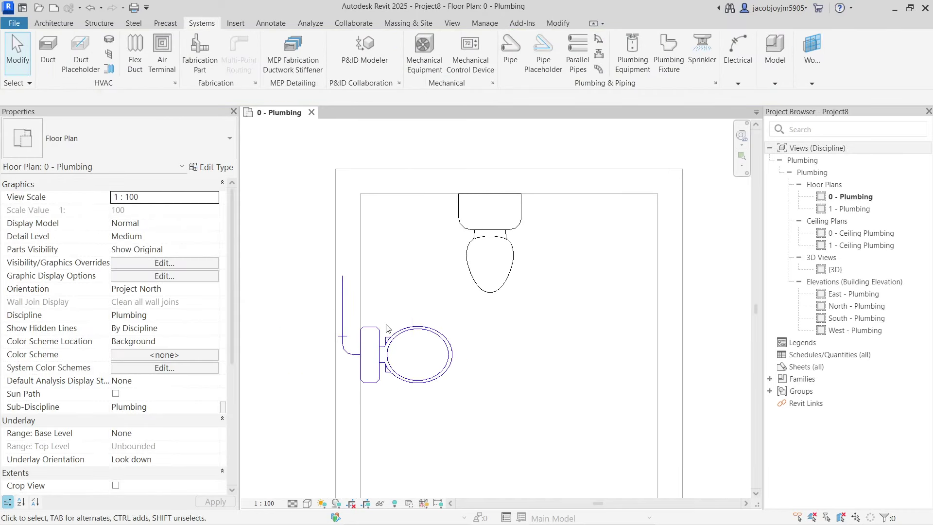
# Draw a separate horizontal 15 mm pipe inside the upper wall, from the domestic toilet's centreline toward the right wall
pyautogui.click(438, 301)
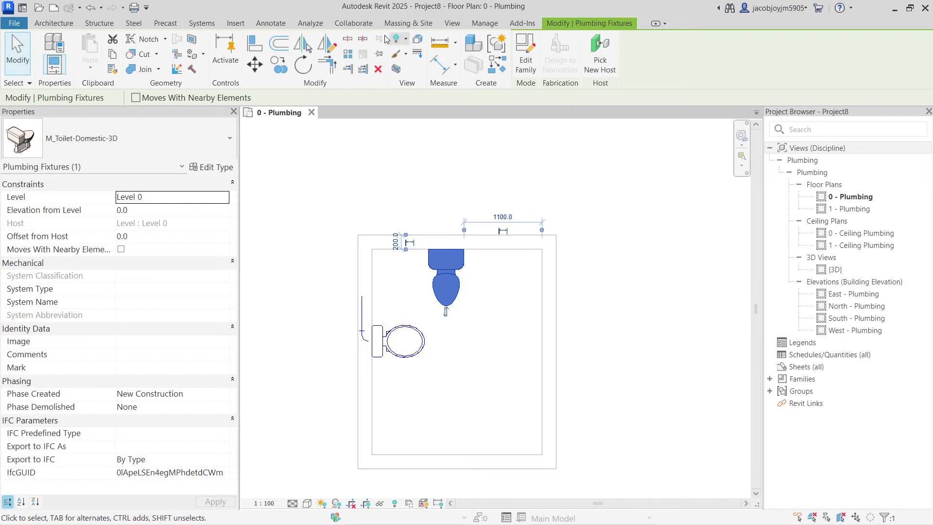
pyautogui.click(201, 24)
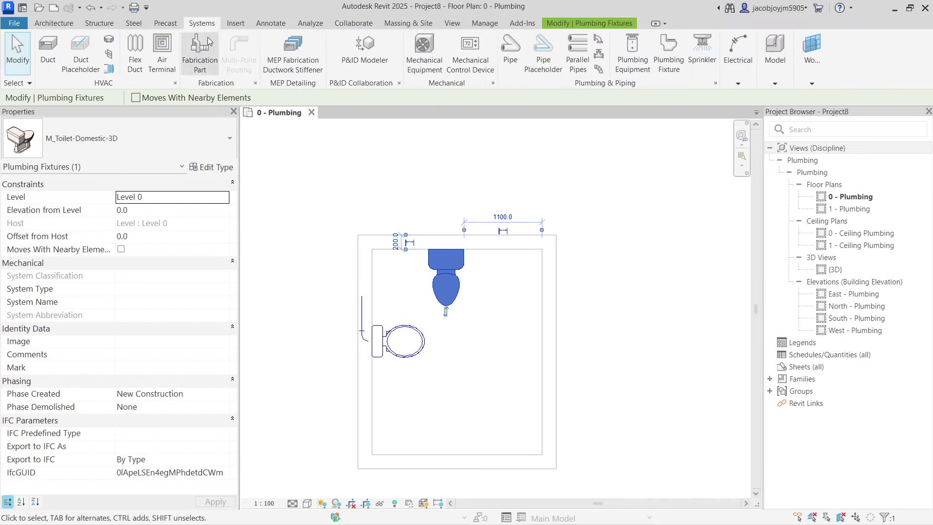
pyautogui.click(511, 51)
pyautogui.scroll(2, 449, 266)
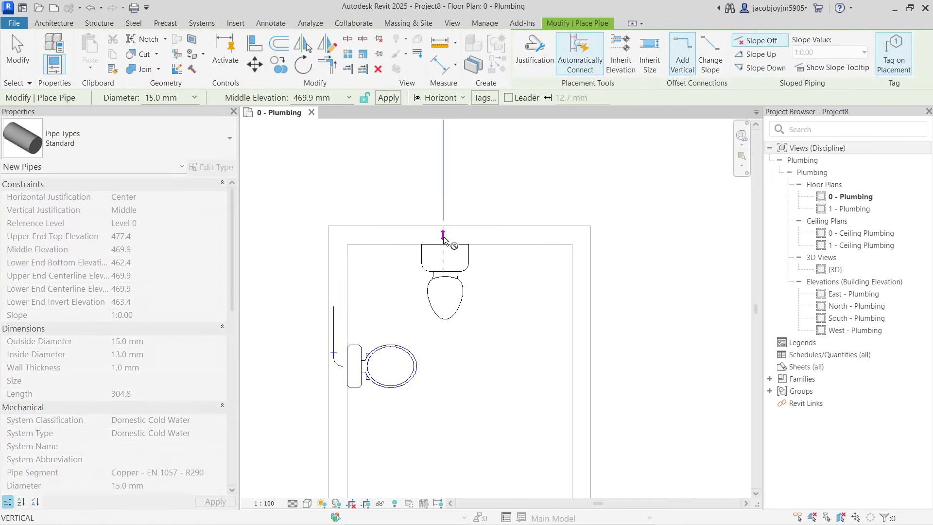
pyautogui.click(443, 236)
pyautogui.click(509, 234)
pyautogui.press('Escape')
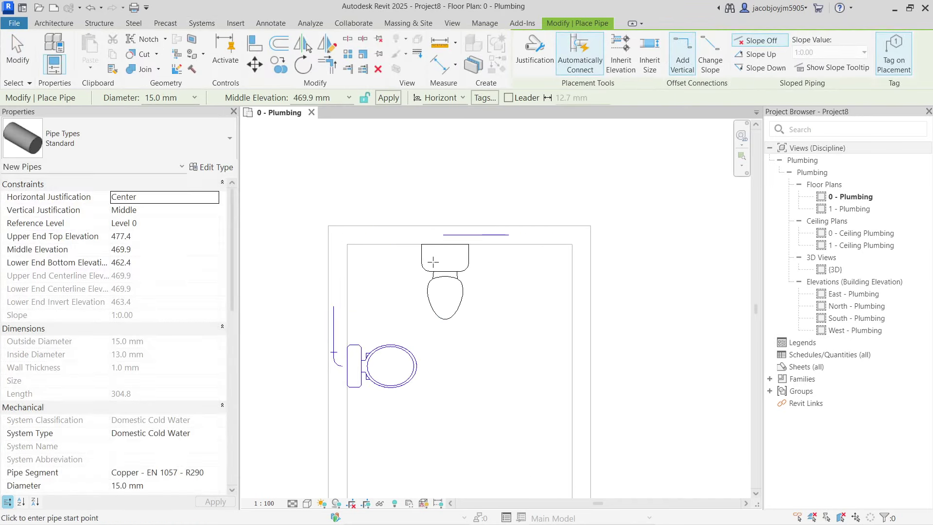
pyautogui.press('Escape')
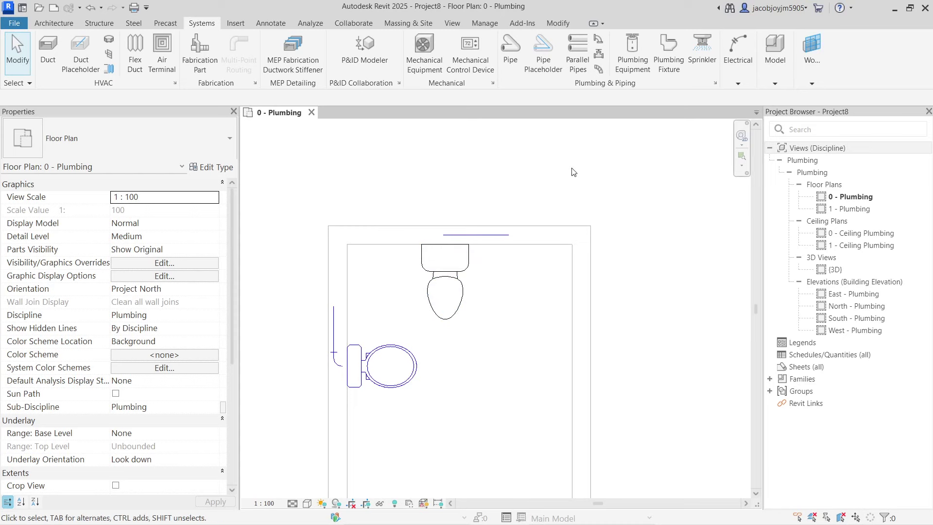
# Start placing plumbing equipment, agree to load a family, and browse to the MEP Equipment library's Water Heaters folder
pyautogui.click(630, 70)
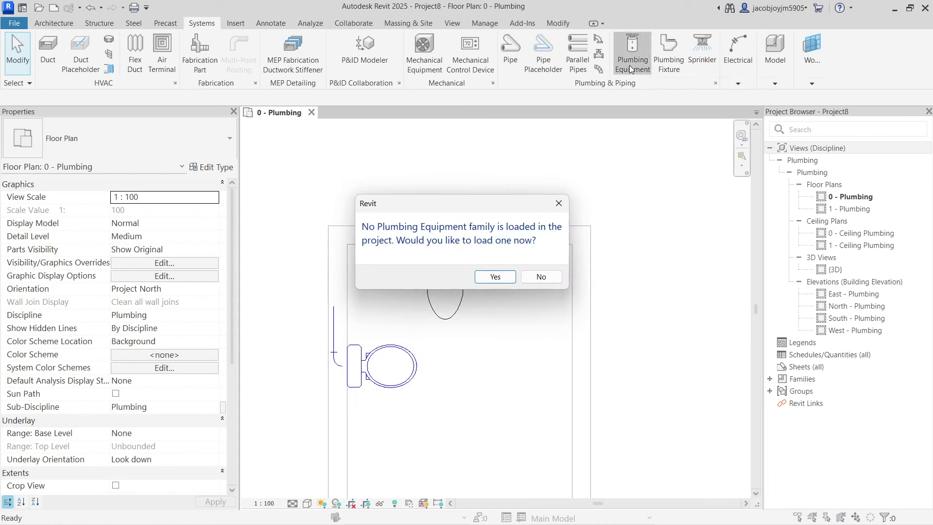
pyautogui.click(495, 276)
pyautogui.click(696, 188)
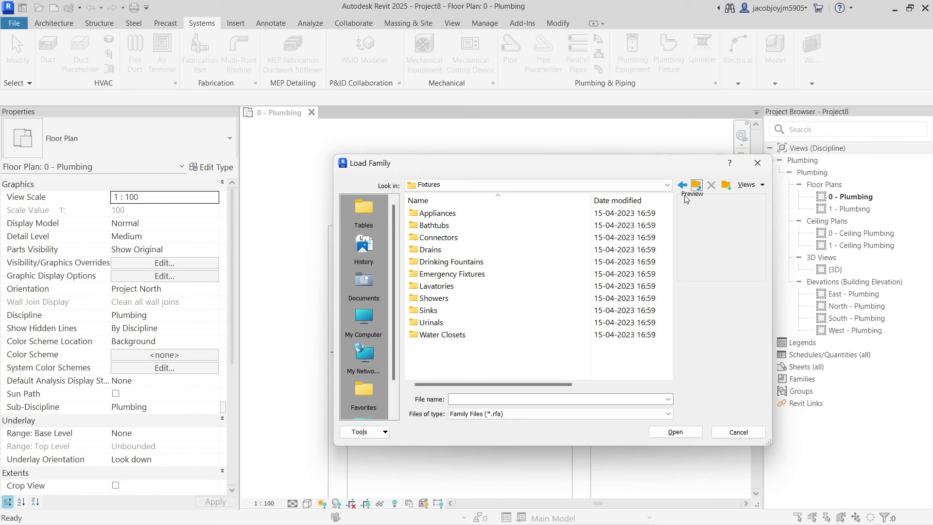
pyautogui.click(697, 186)
pyautogui.doubleClick(470, 212)
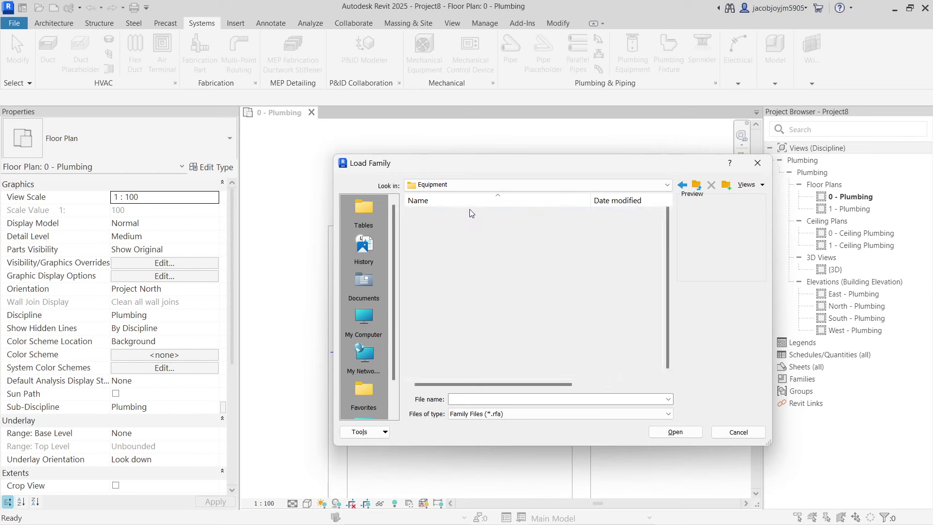
pyautogui.doubleClick(443, 237)
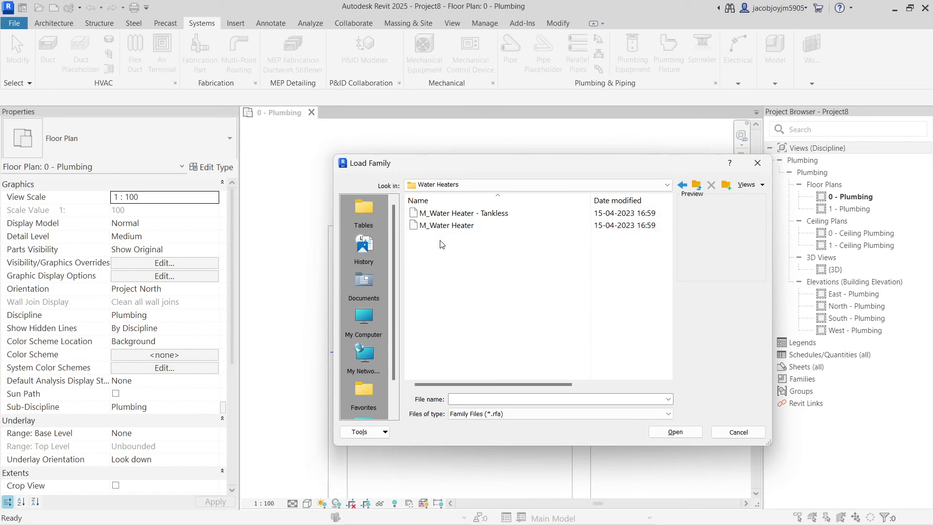
# Load the M_Water Heater family and place one 152 L heater near the room's lower-left corner, below the flush tank toilet
pyautogui.click(474, 213)
pyautogui.click(473, 226)
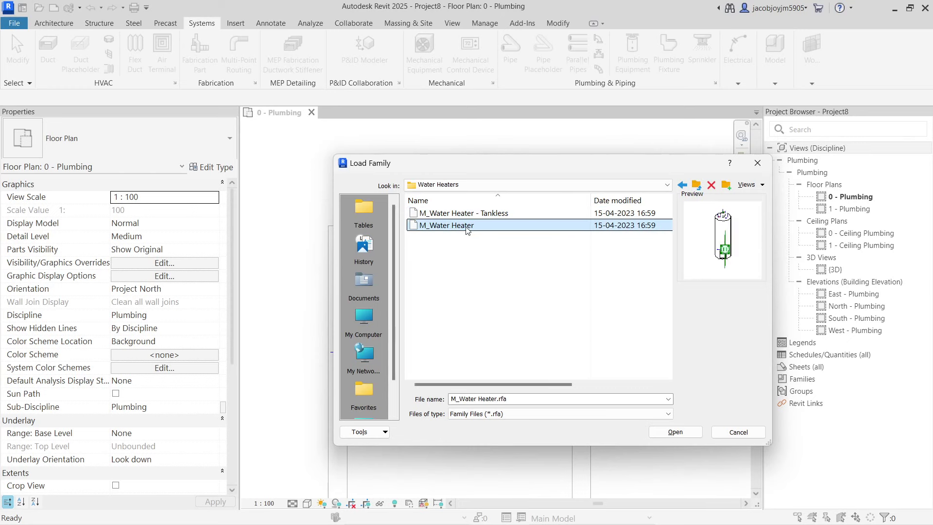
pyautogui.click(676, 433)
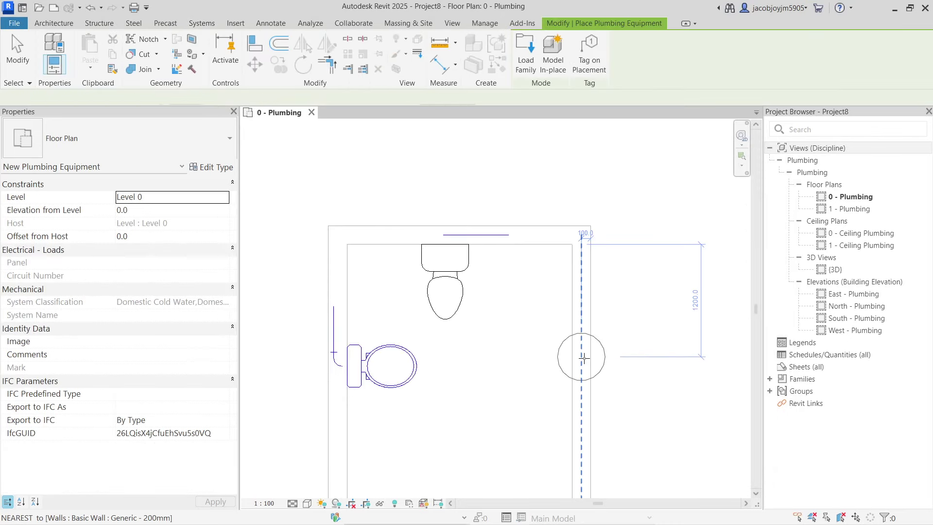
pyautogui.scroll(-2, 525, 301)
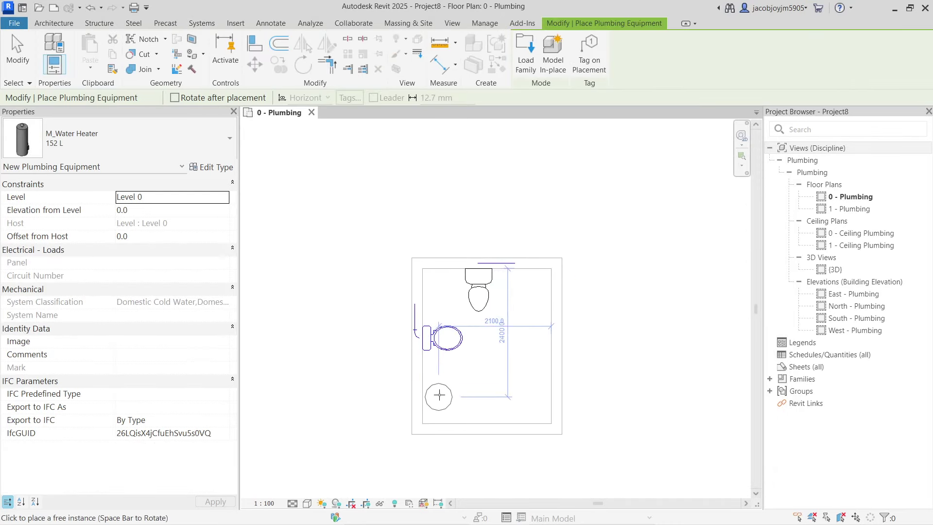
pyautogui.click(440, 395)
pyautogui.press('Escape')
pyautogui.press('Escape')
# Isolate the water heater in a 3D selection box and examine its connectors from the front
pyautogui.click(439, 396)
pyautogui.scroll(3, 438, 396)
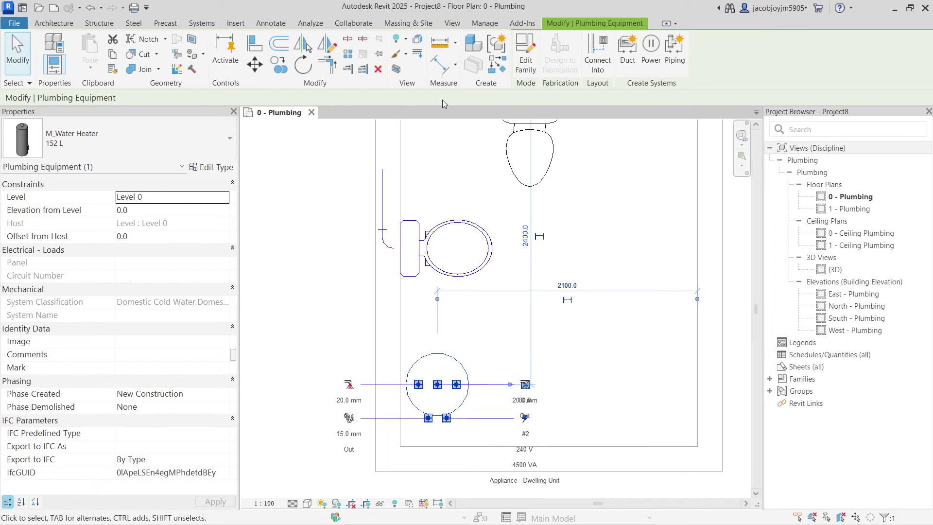
pyautogui.click(396, 69)
pyautogui.scroll(4, 489, 300)
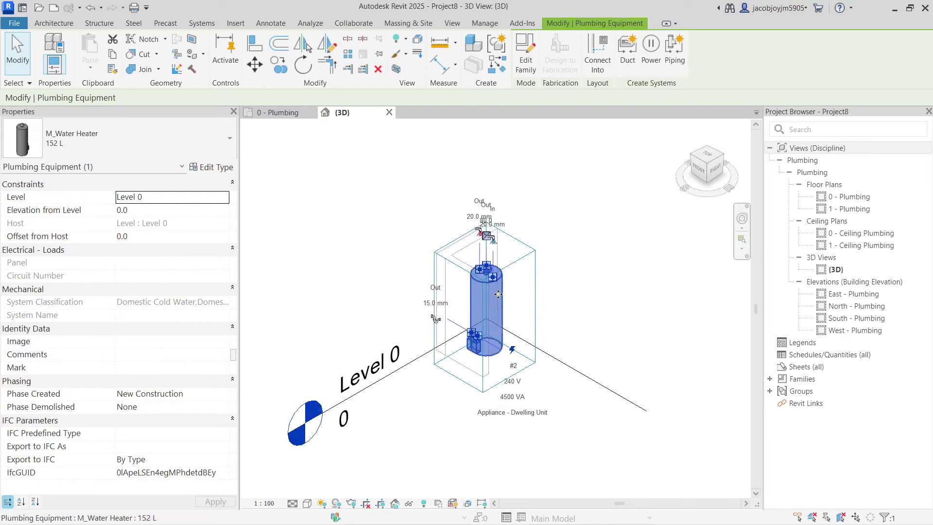
pyautogui.keyDown('shift'); pyautogui.moveTo(489, 287); pyautogui.dragTo(454, 141, button='middle'); pyautogui.keyUp('shift')
pyautogui.moveTo(461, 245); pyautogui.dragTo(460, 258)
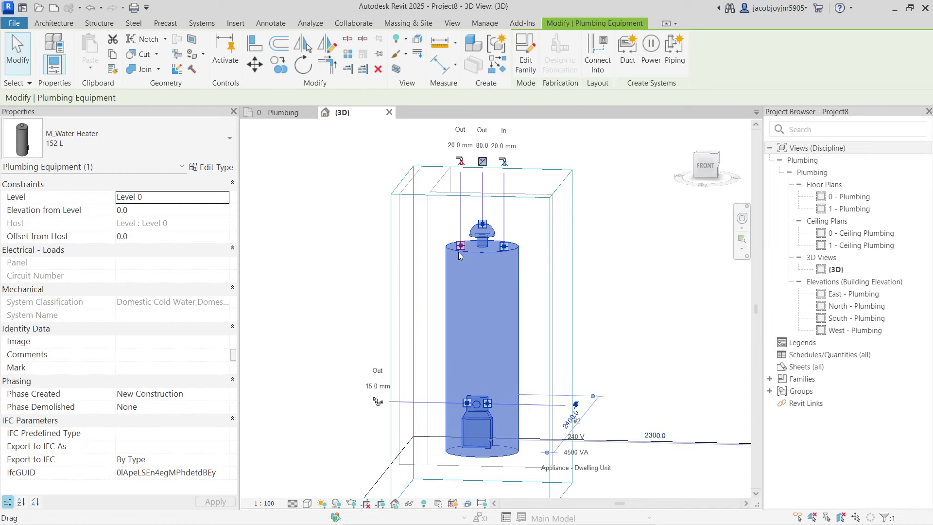
pyautogui.rightClick(462, 247)
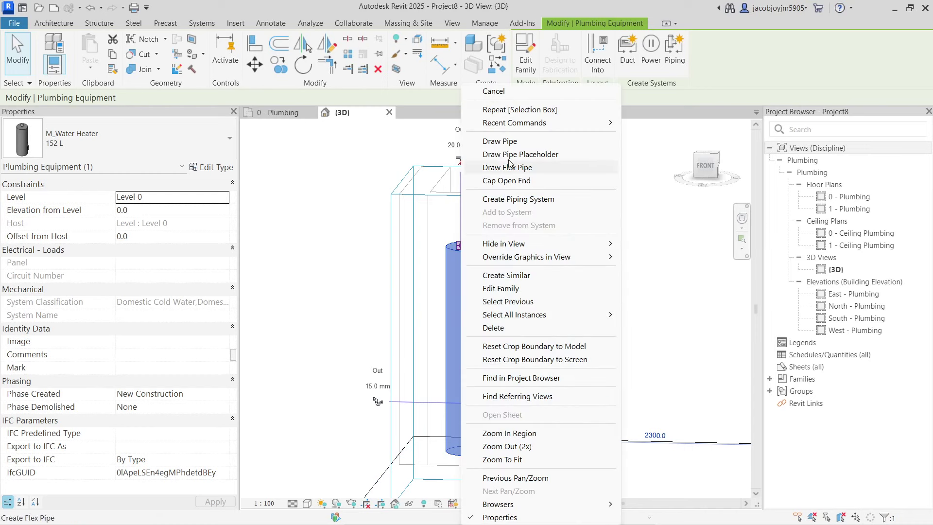
pyautogui.click(514, 144)
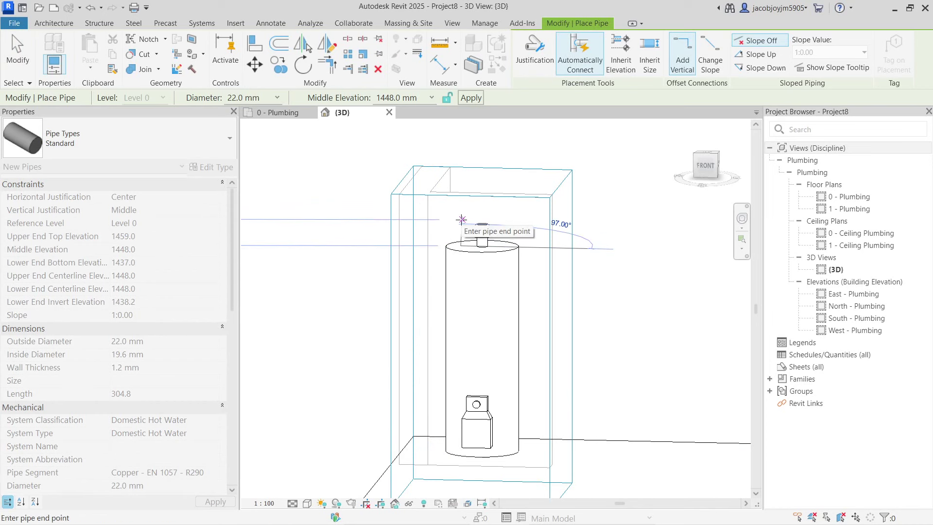
pyautogui.press('Escape')
pyautogui.press('Escape')
# Examine the water heater's hot water outlet connector, opening the family for editing to inspect it up close
pyautogui.click(462, 247)
pyautogui.scroll(2, 462, 246)
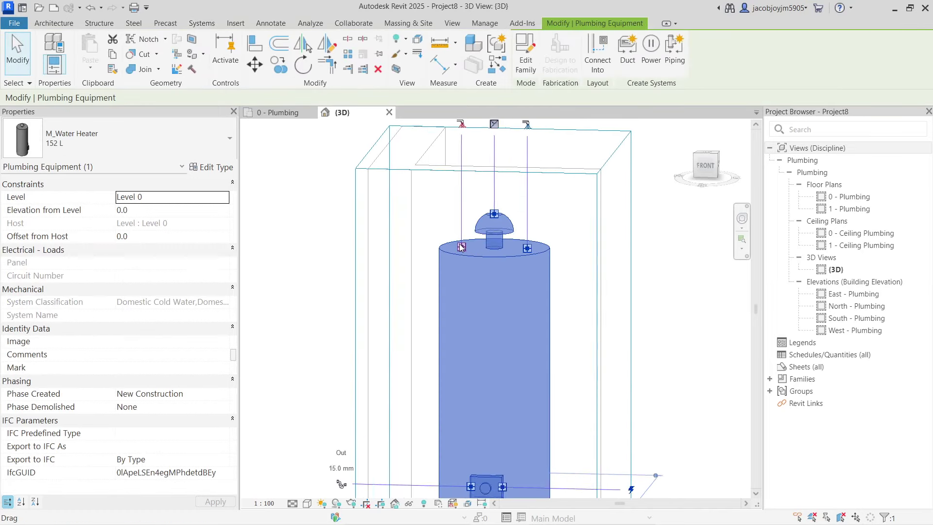
pyautogui.scroll(3, 462, 247)
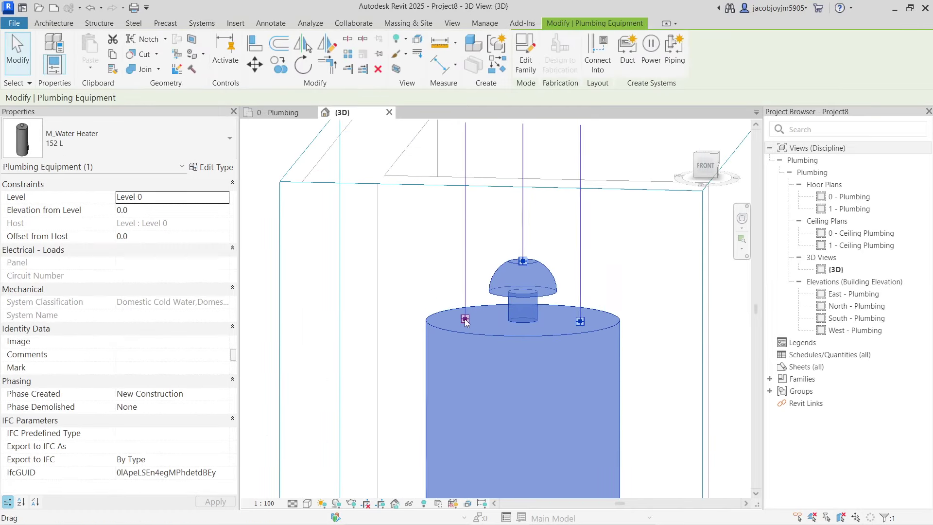
pyautogui.scroll(-3, 462, 237)
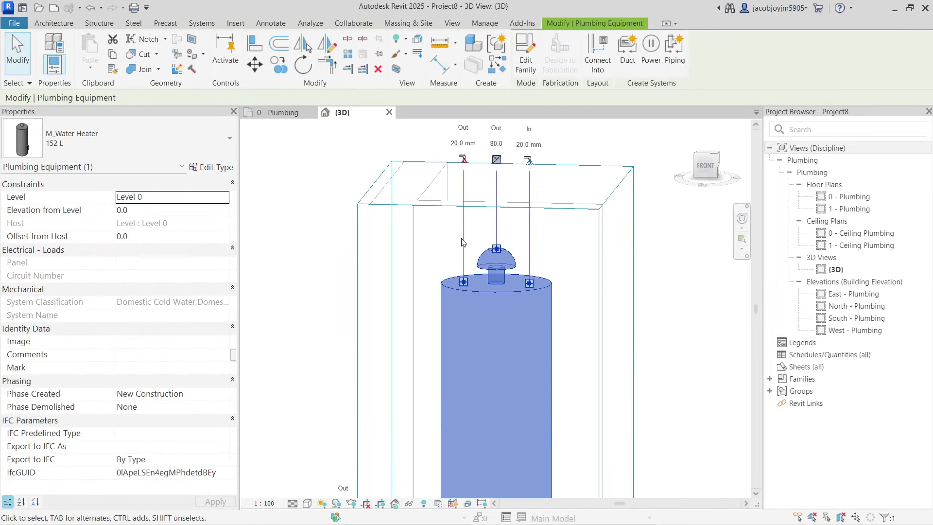
pyautogui.click(526, 60)
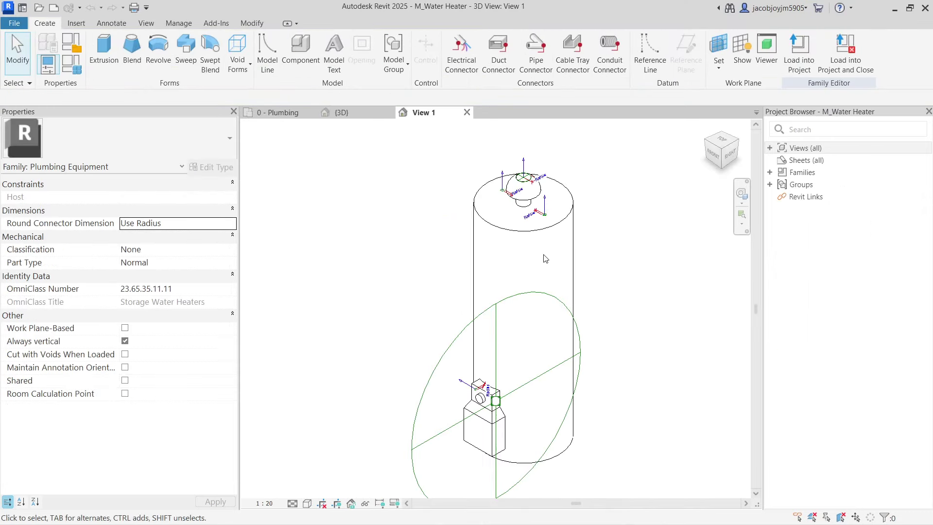
pyautogui.scroll(8, 508, 184)
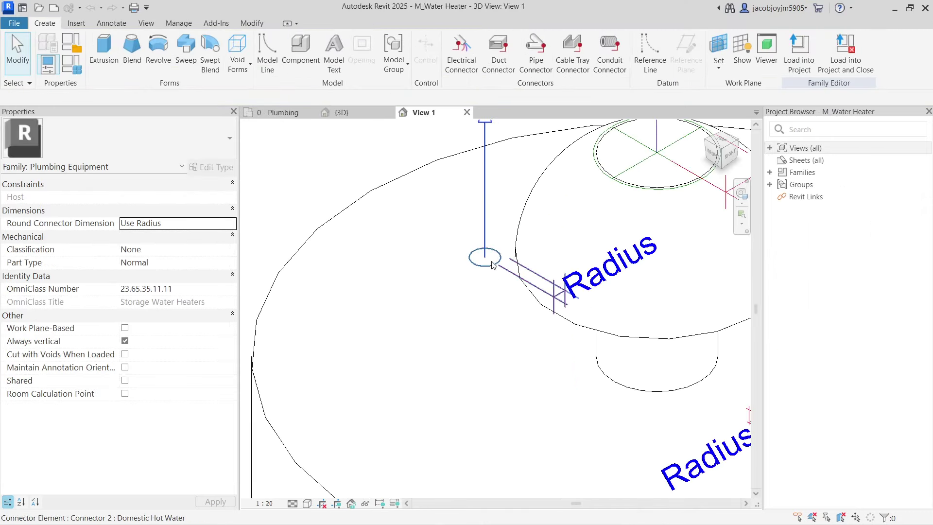
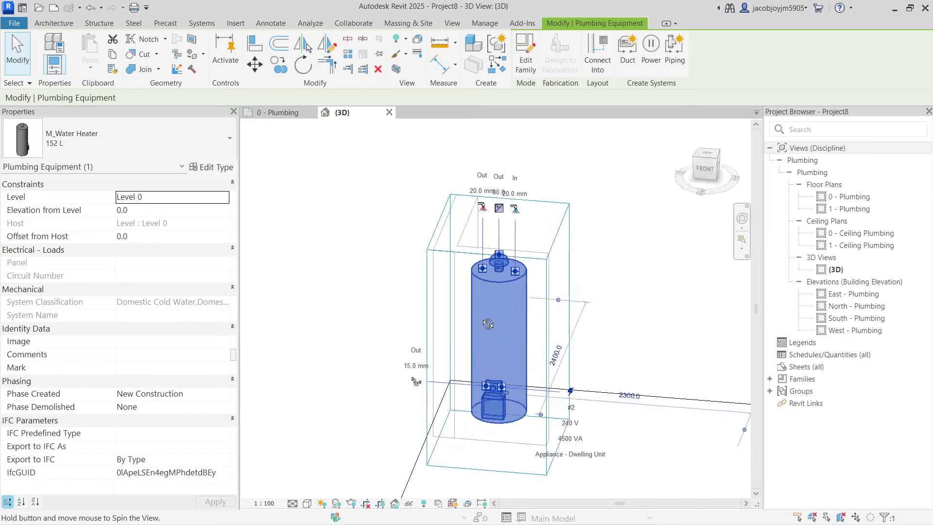
# Create a building section in the 0 - Plumbing plan just below the water heater, facing it with about 780 mm depth, and open it
pyautogui.click(284, 113)
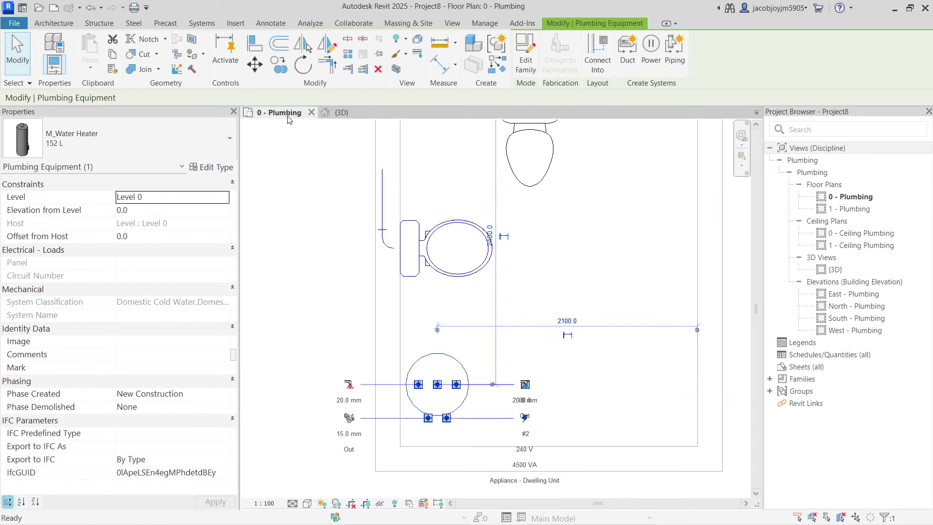
pyautogui.click(495, 323)
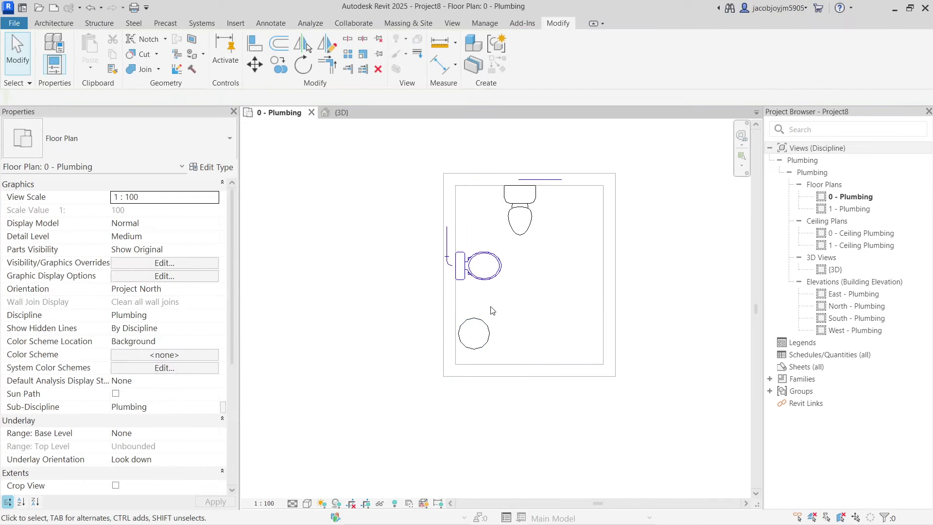
pyautogui.click(458, 24)
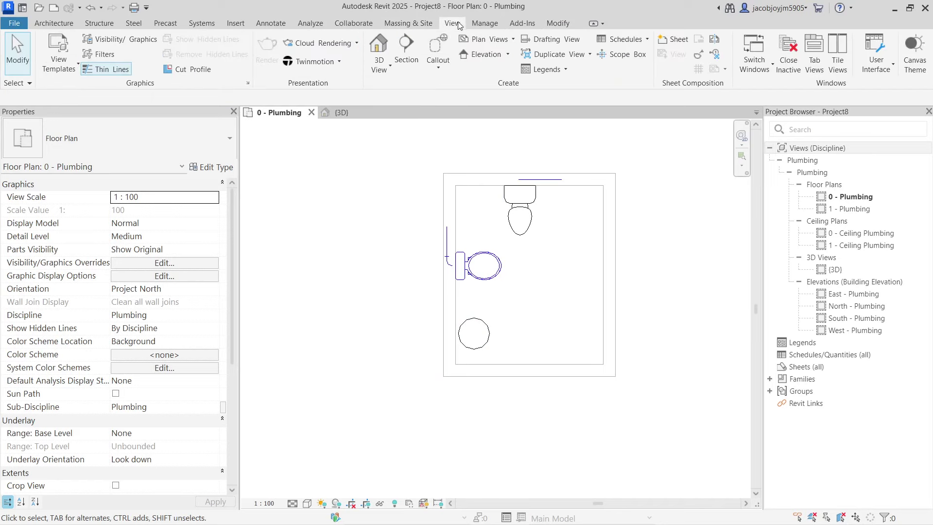
pyautogui.click(406, 50)
pyautogui.click(402, 354)
pyautogui.click(561, 355)
pyautogui.press('Escape')
pyautogui.moveTo(496, 294); pyautogui.dragTo(495, 312)
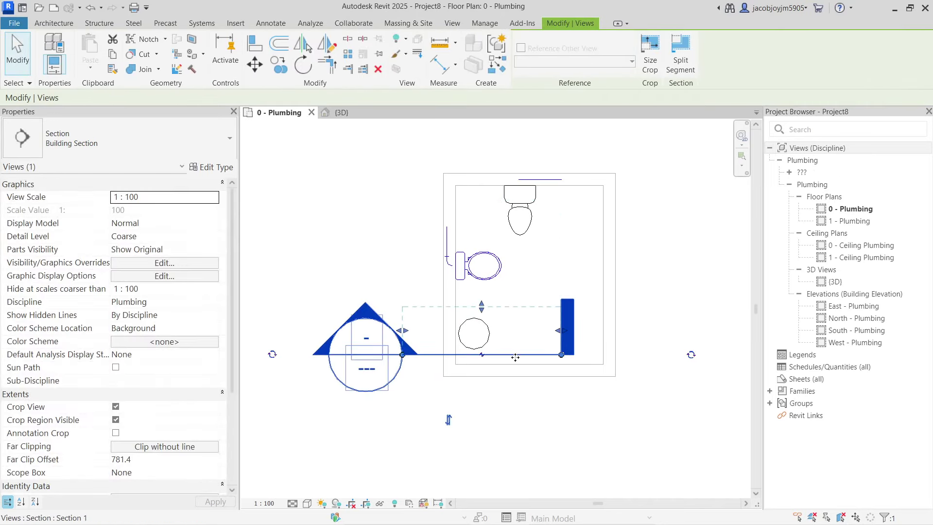
pyautogui.rightClick(515, 311)
pyautogui.click(561, 239)
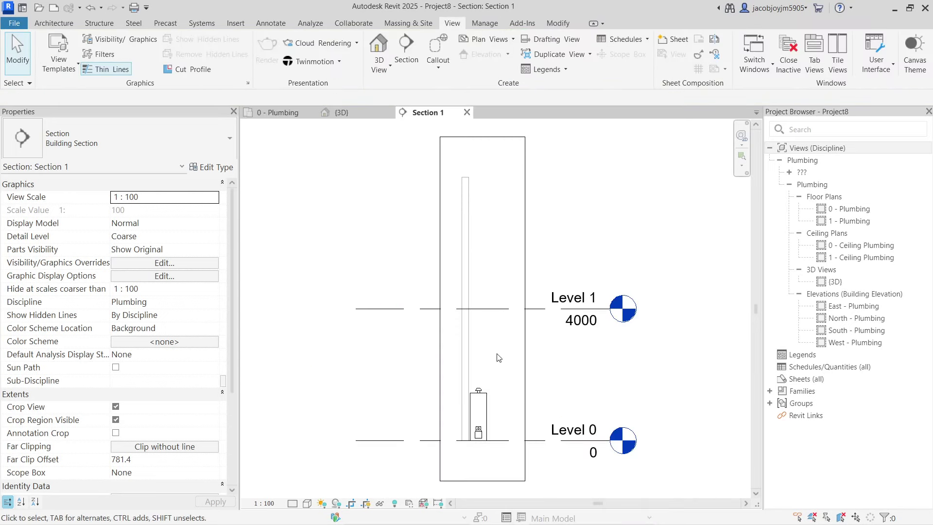
# Draw a 22 mm hot water pipe 900 mm straight up from the heater's hot water outlet, and delete its size tag
pyautogui.click(484, 417)
pyautogui.scroll(3, 479, 401)
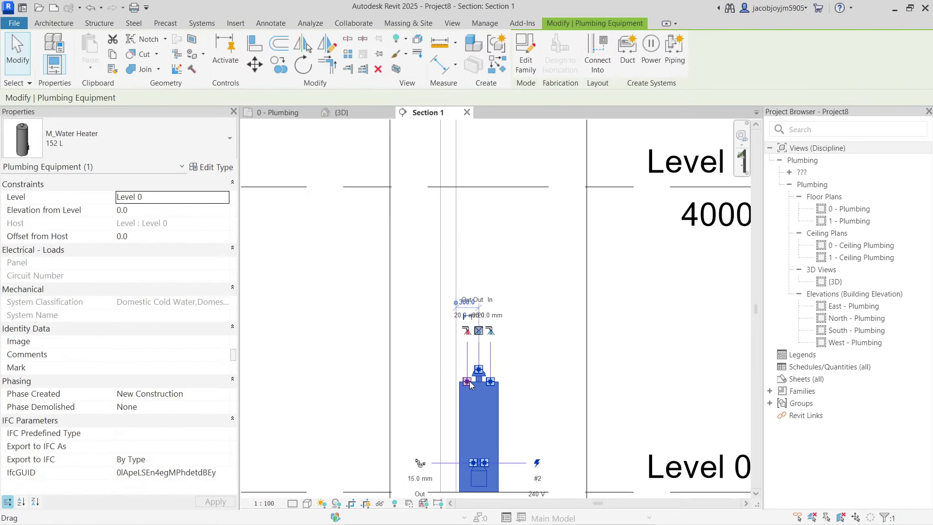
pyautogui.rightClick(469, 384)
pyautogui.click(501, 115)
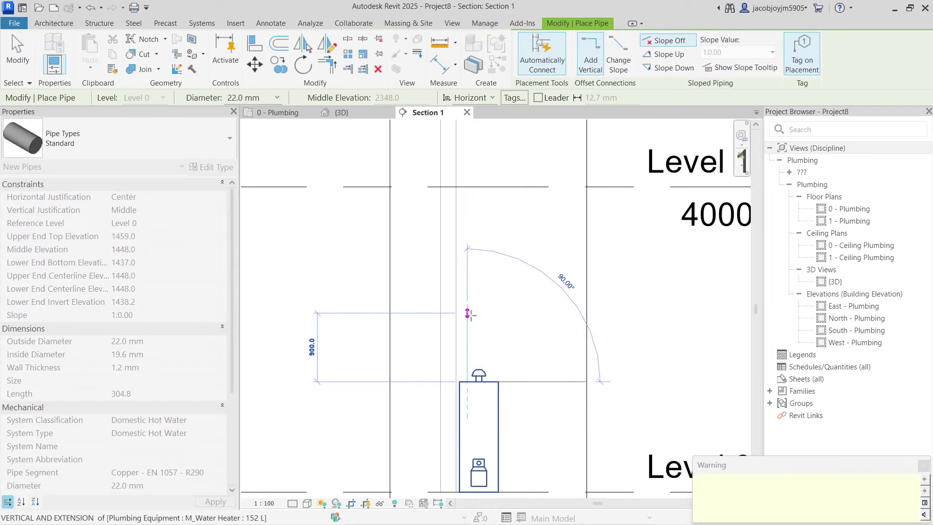
pyautogui.click(468, 314)
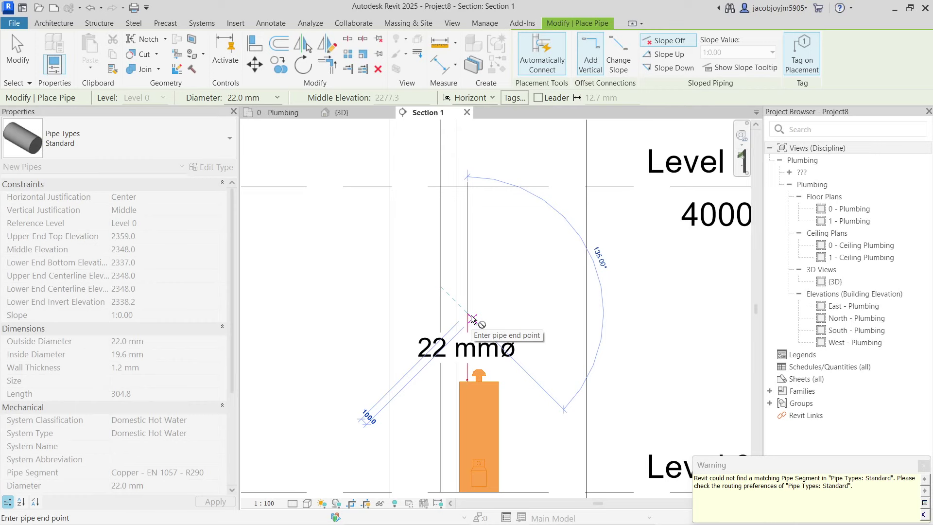
pyautogui.press('Escape')
pyautogui.press('Escape')
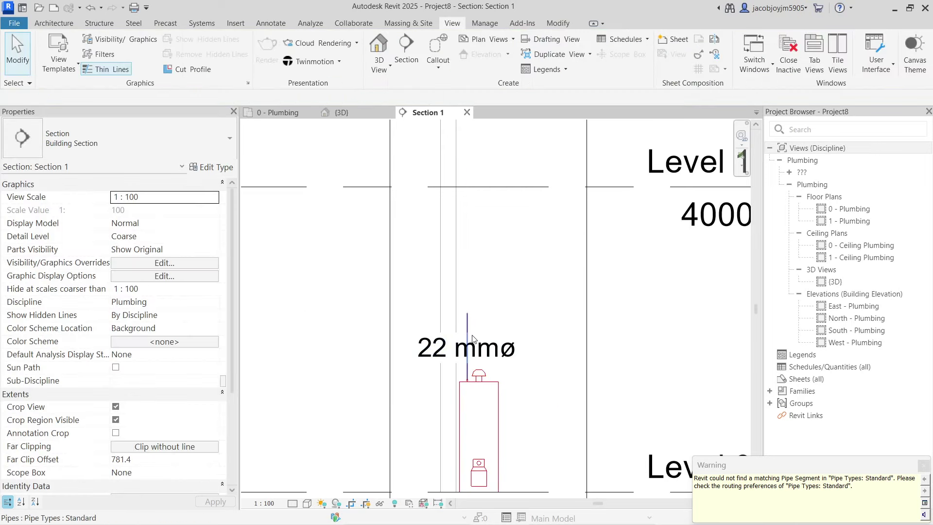
pyautogui.click(473, 339)
pyautogui.press('Delete')
pyautogui.scroll(2, 474, 407)
pyautogui.scroll(2, 473, 408)
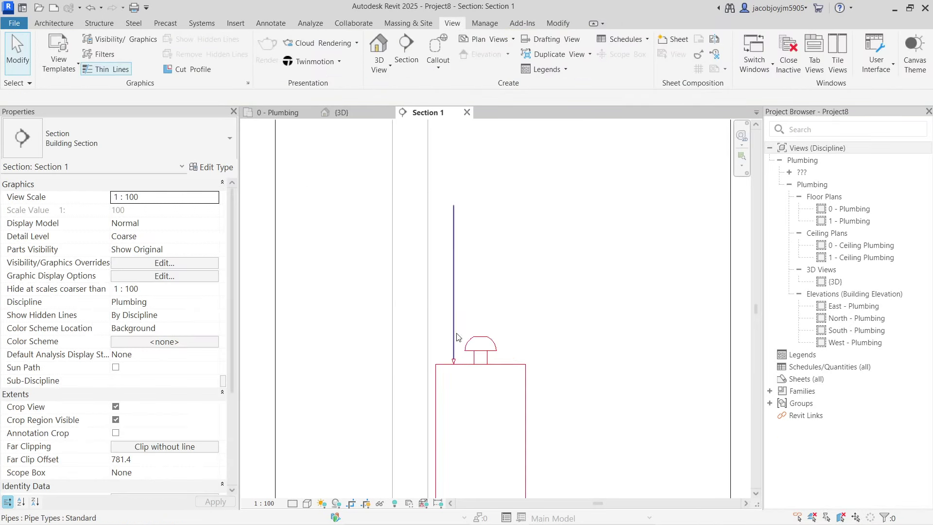
# Try to draw a 22 mm horizontal cold water pipe starting just above the heater's inlet connector, away from the wall
pyautogui.click(495, 365)
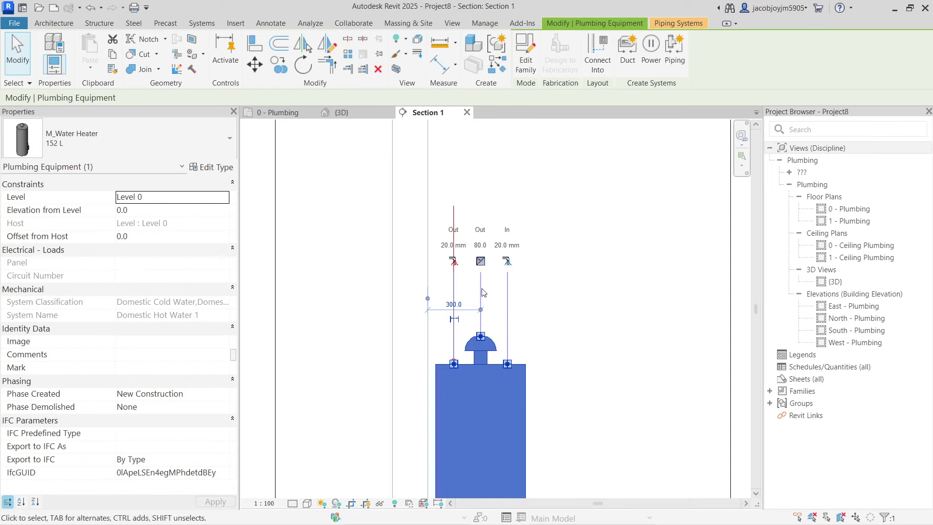
pyautogui.click(508, 364)
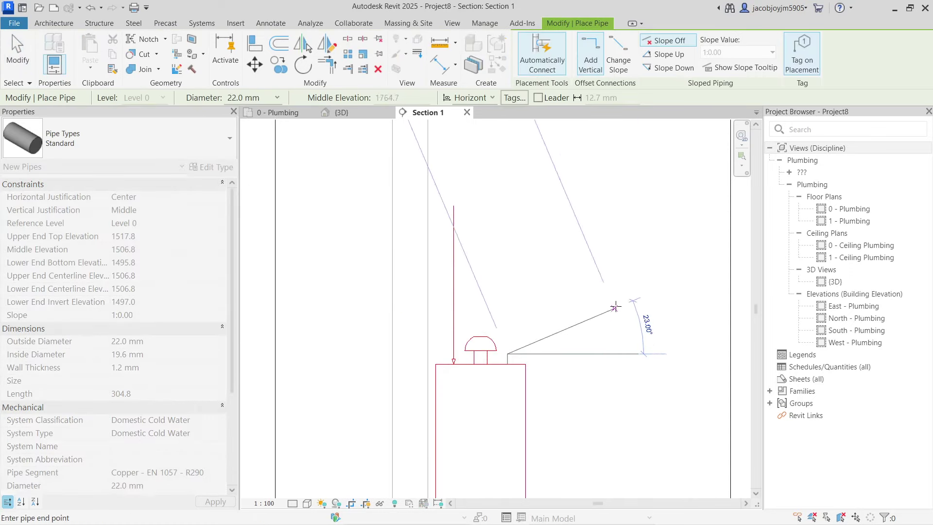
pyautogui.click(624, 354)
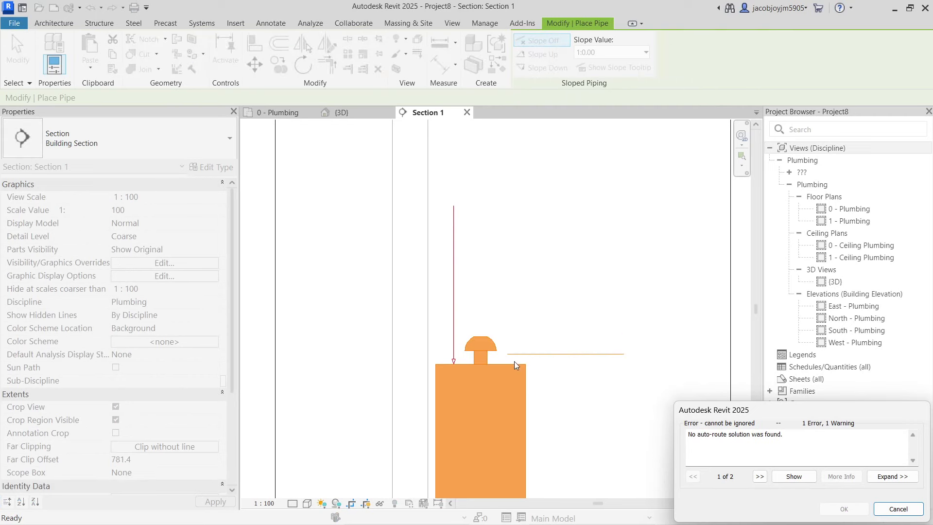
pyautogui.moveTo(692, 434); pyautogui.dragTo(783, 438)
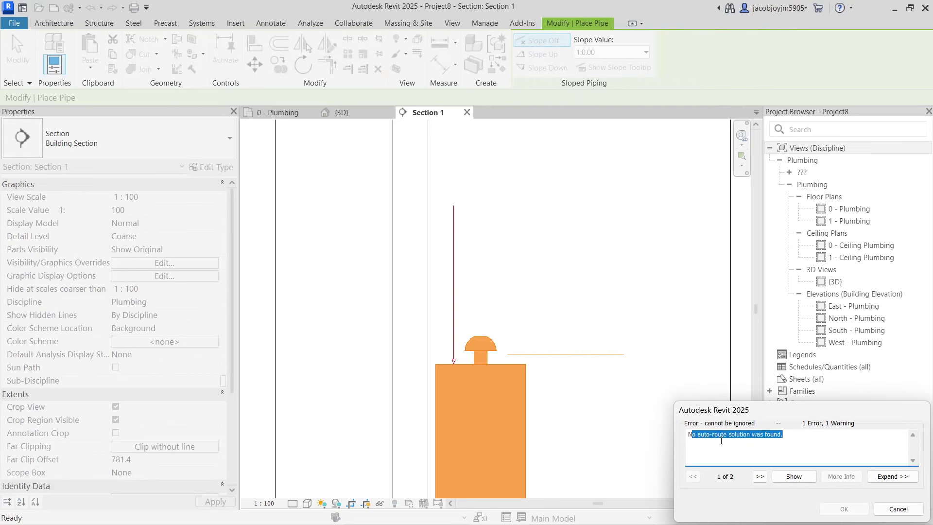
pyautogui.click(783, 439)
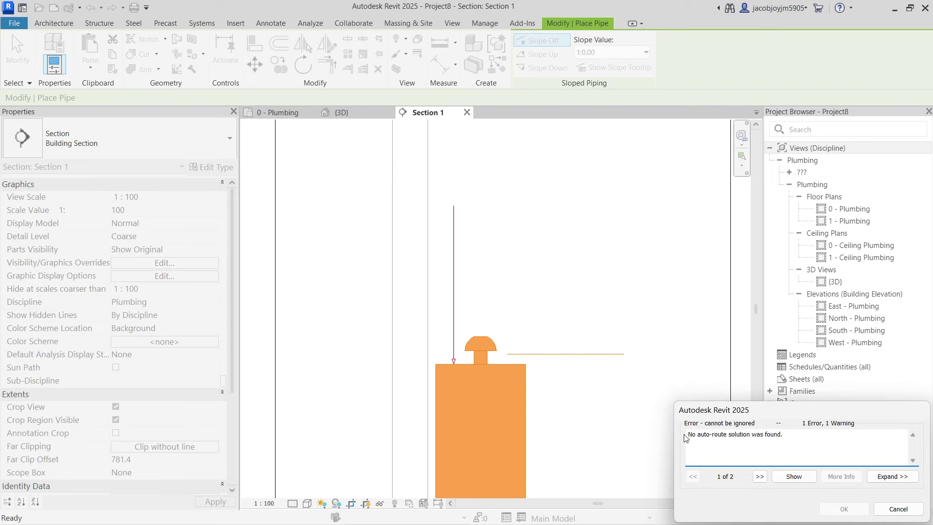
pyautogui.moveTo(689, 435); pyautogui.dragTo(784, 435)
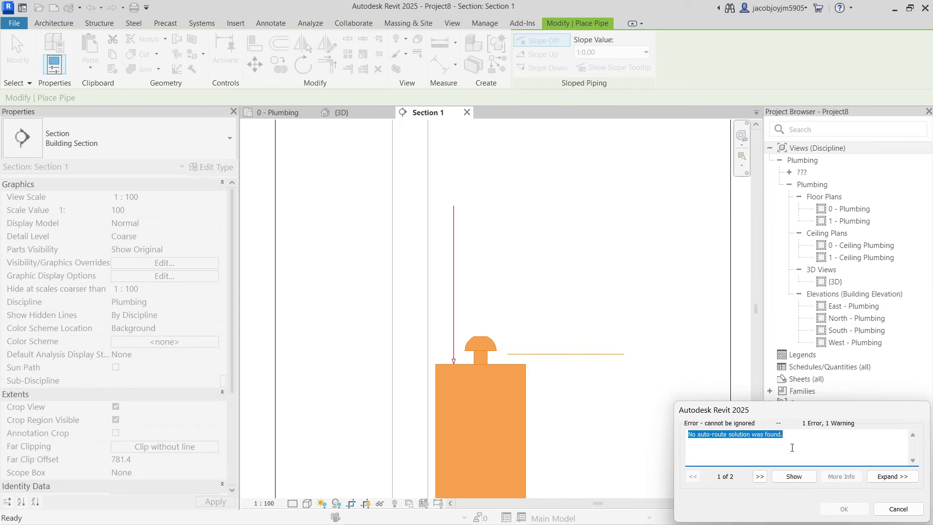
pyautogui.click(912, 509)
pyautogui.press('Escape')
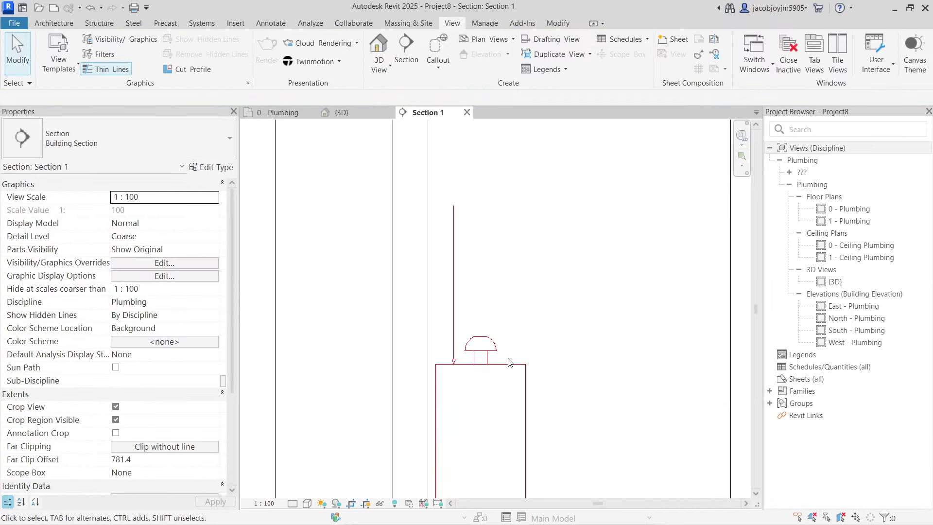
# Draw a 22 mm cold water pipe about 600 mm straight up from the heater's inlet connector, and delete its size tag
pyautogui.click(510, 368)
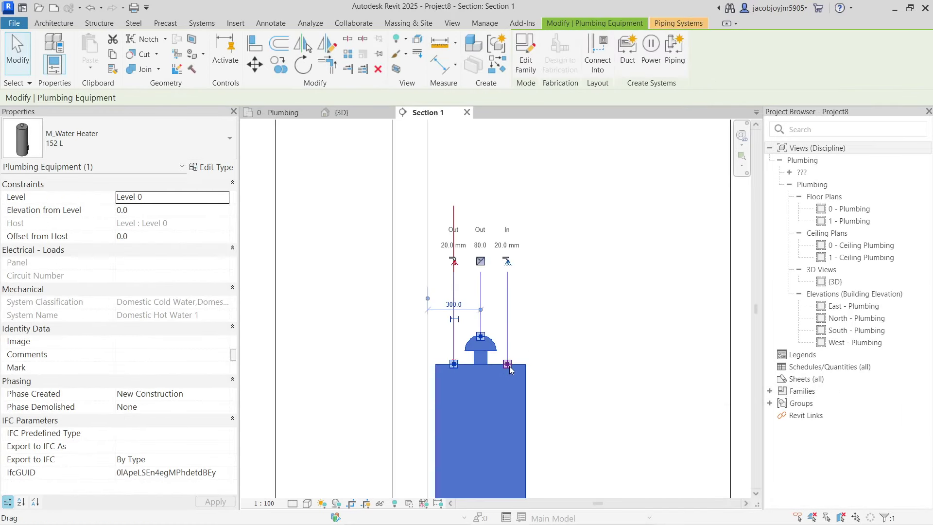
pyautogui.click(507, 261)
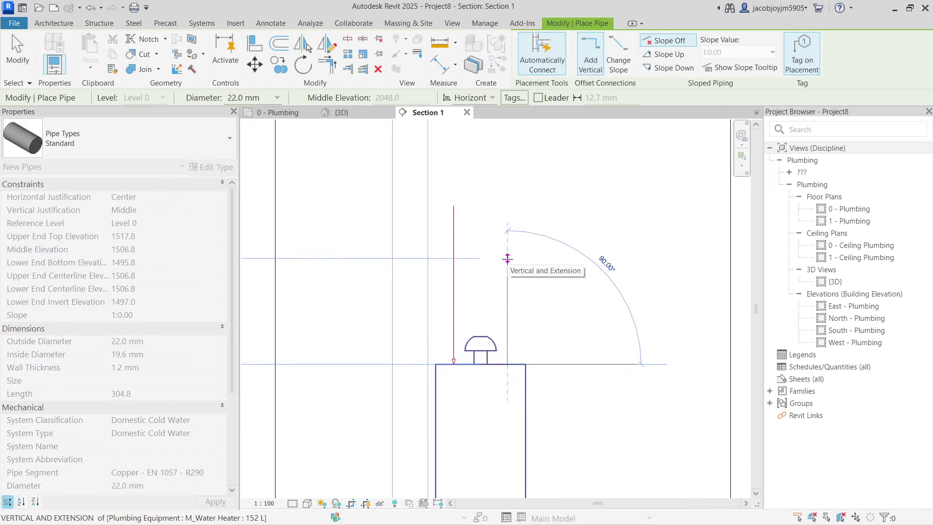
pyautogui.press('Escape')
pyautogui.click(508, 304)
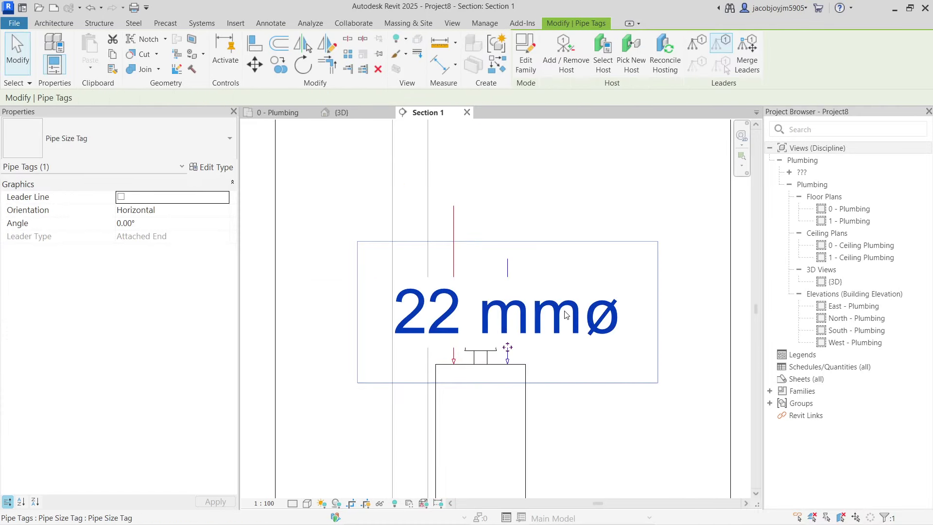
pyautogui.press('Delete')
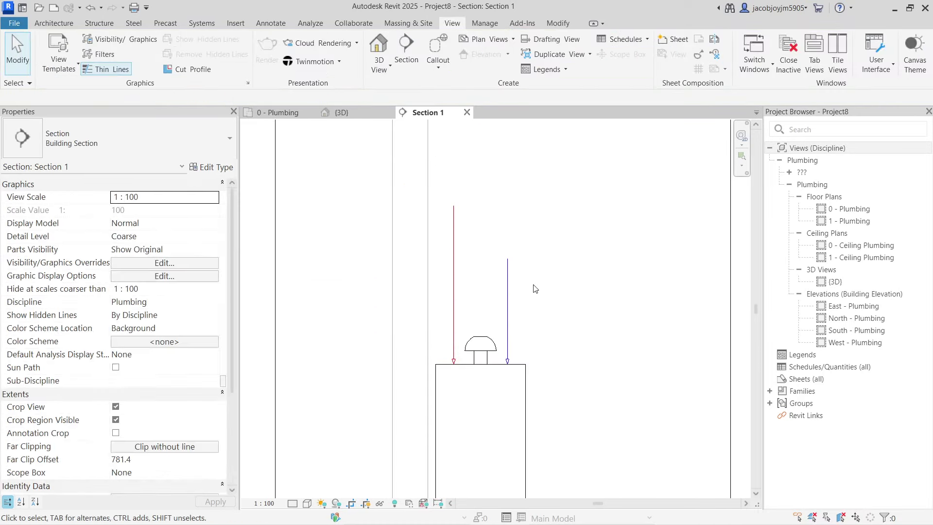
# Extend the cold water riser with a 22 mm horizontal pipe from its open upper end, away from the hot water pipe, and delete its size tag
pyautogui.click(508, 272)
pyautogui.rightClick(509, 267)
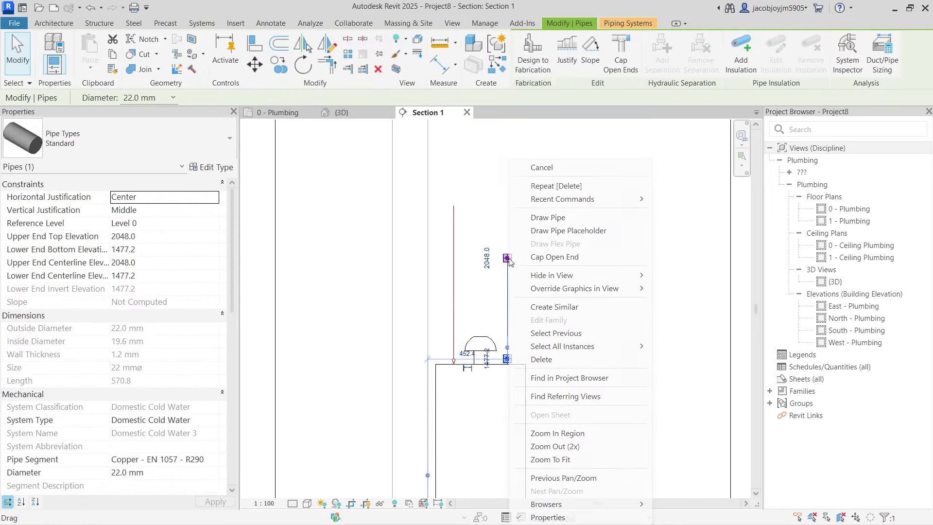
pyautogui.click(573, 218)
pyautogui.click(600, 267)
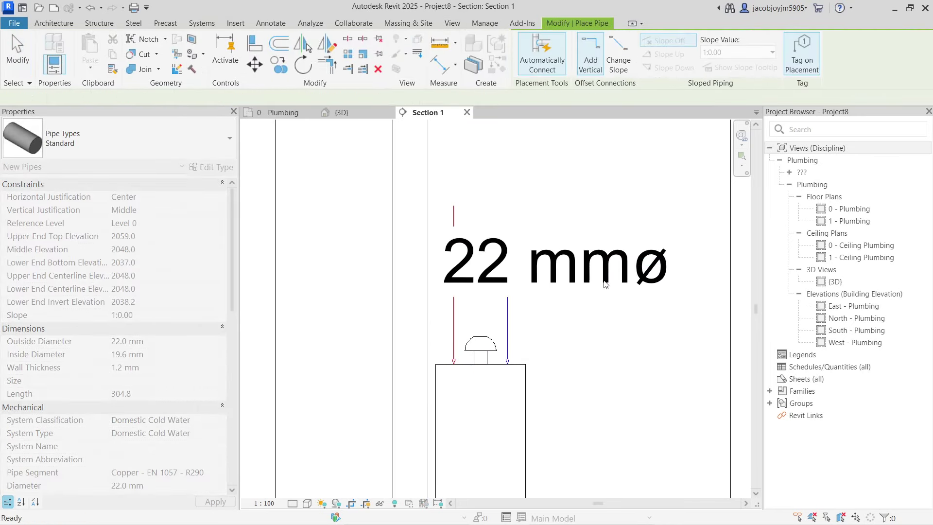
pyautogui.press('Escape')
pyautogui.click(606, 284)
pyautogui.press('Delete')
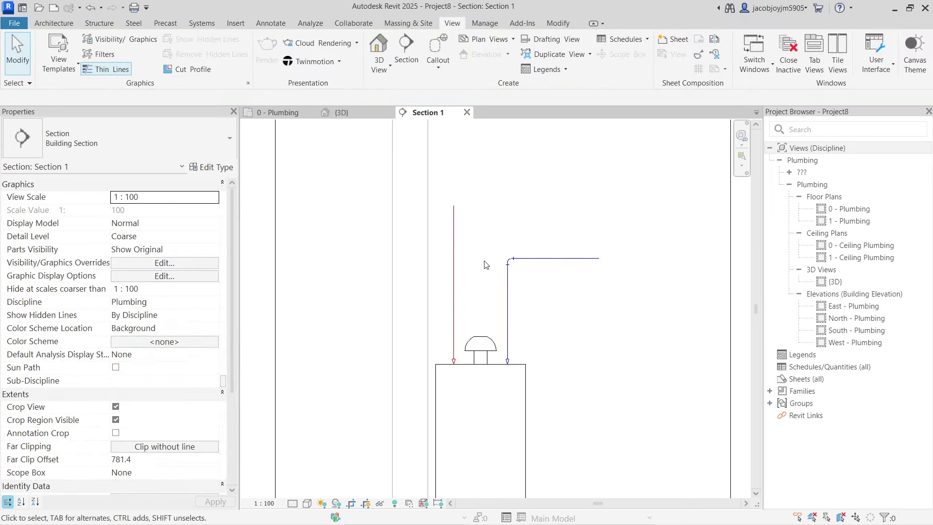
# Inspect the water heater's inlet and outlet connectors in the section and clear the selection
pyautogui.scroll(-2, 499, 250)
pyautogui.click(512, 377)
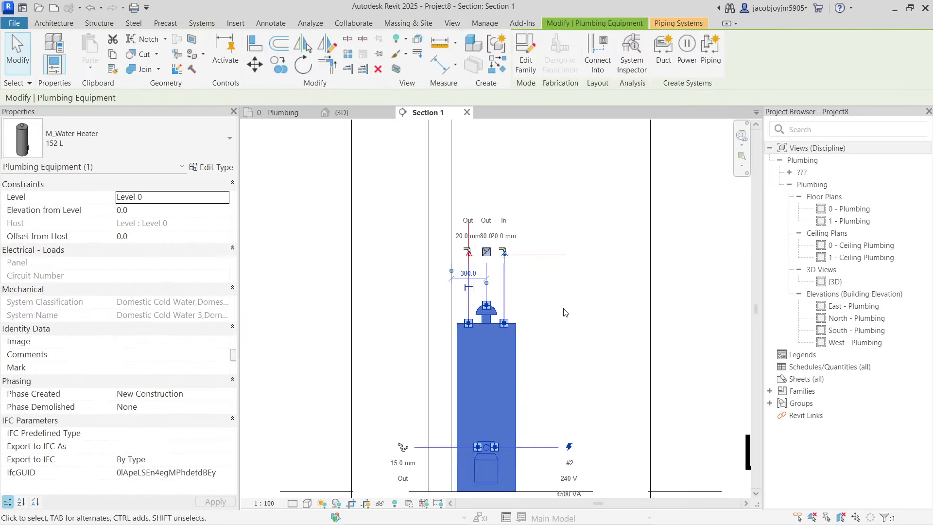
pyautogui.click(564, 313)
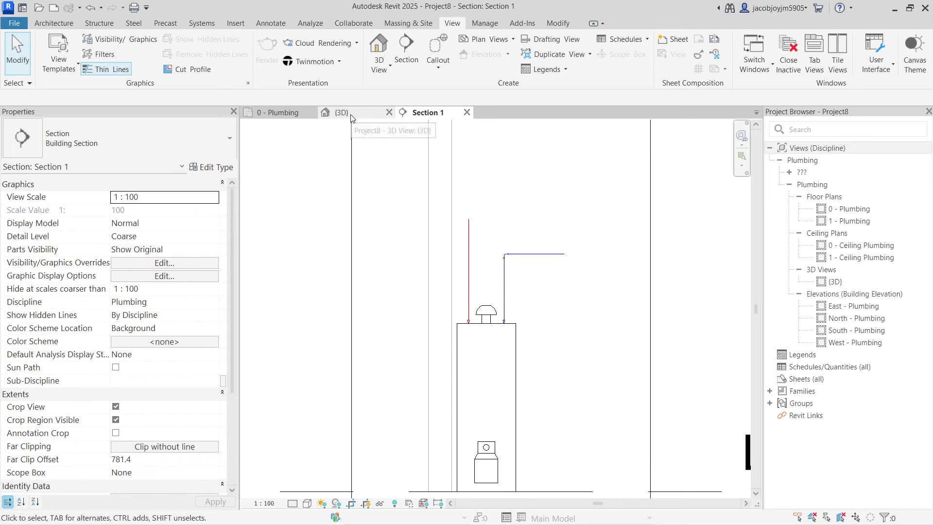
pyautogui.scroll(3, 461, 311)
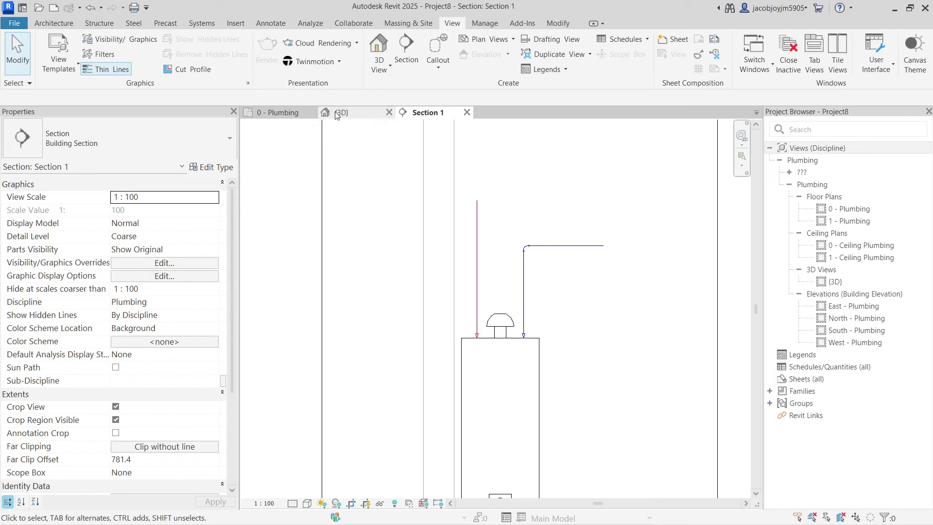
# Compare the connectors of the domestic toilet and the flush tank water closet in the 0 - Plumbing plan
pyautogui.click(282, 112)
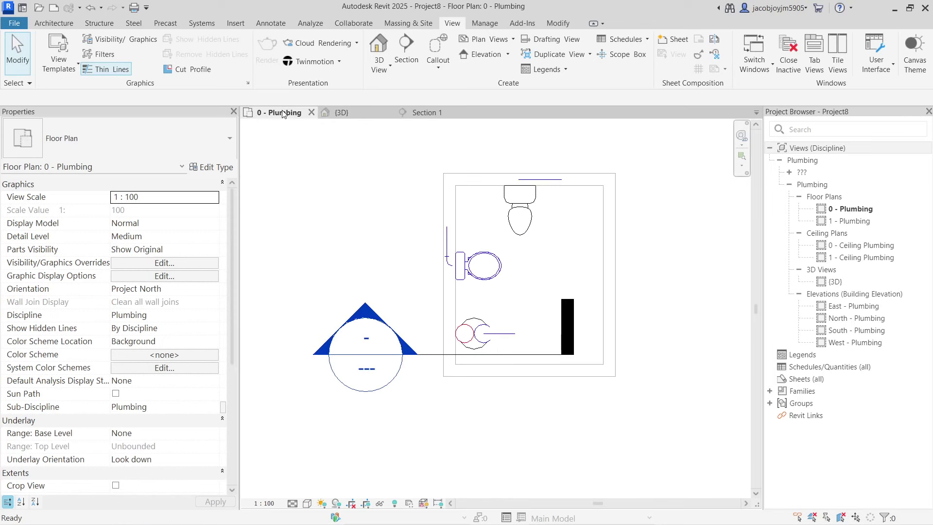
pyautogui.scroll(1, 465, 227)
pyautogui.click(535, 201)
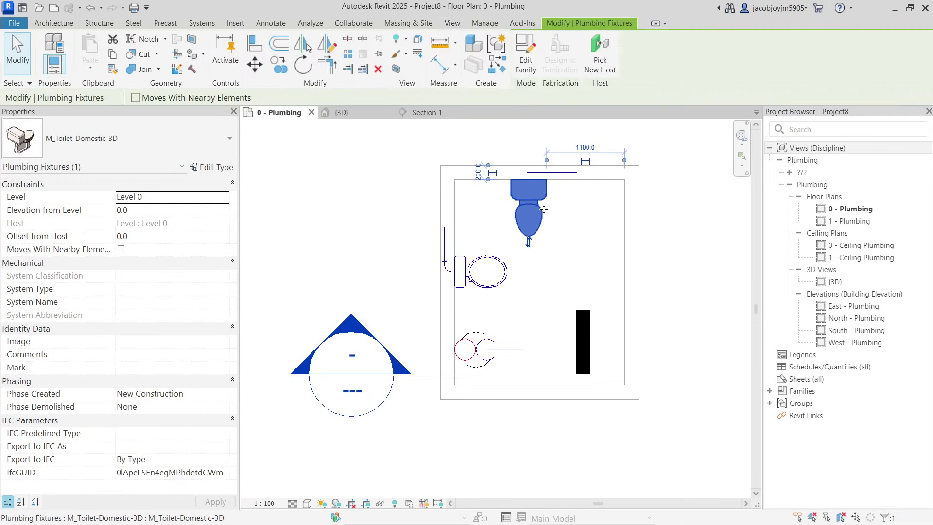
pyautogui.click(486, 272)
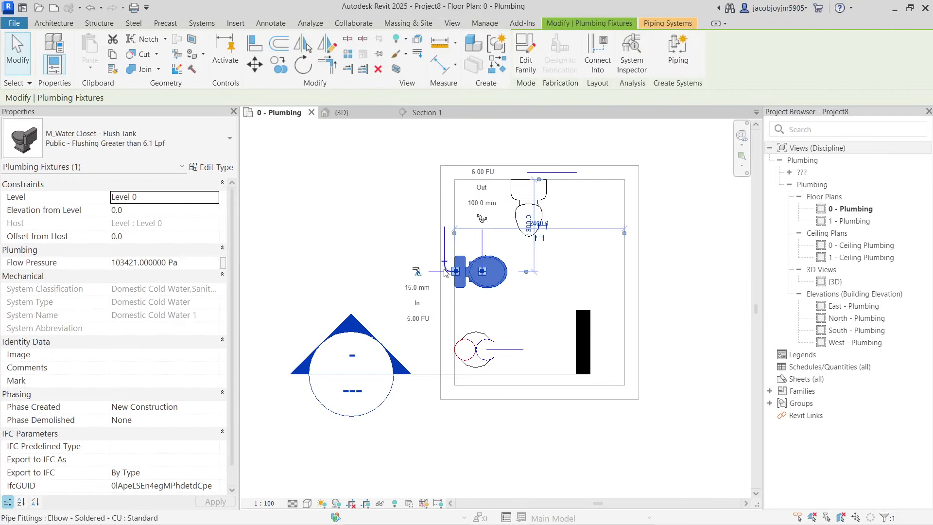
pyautogui.click(562, 273)
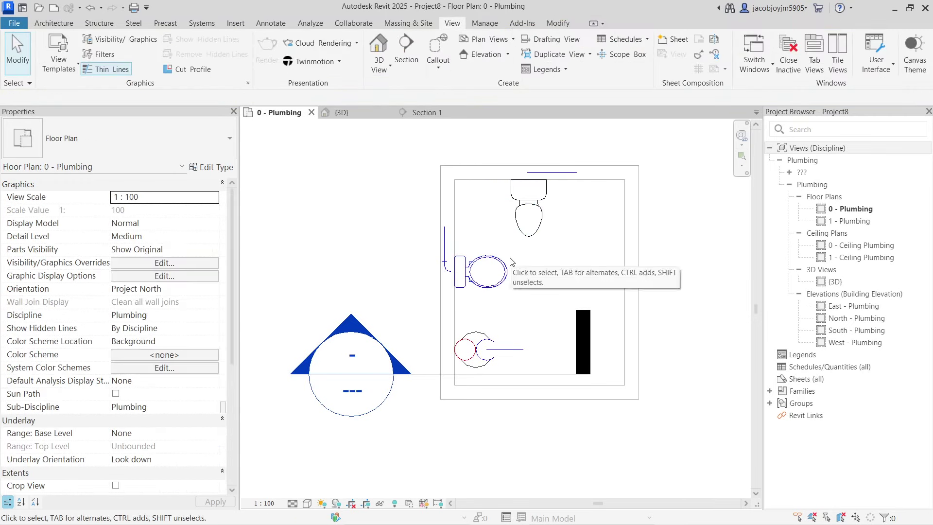